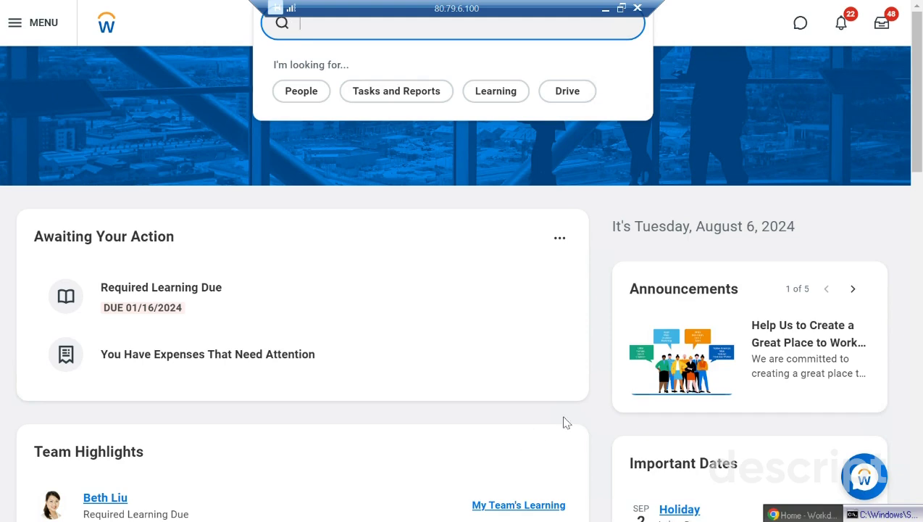
Step: Search for "org:hr serv" and open the HR Services Department supervisory organization
left_click(519, 207)
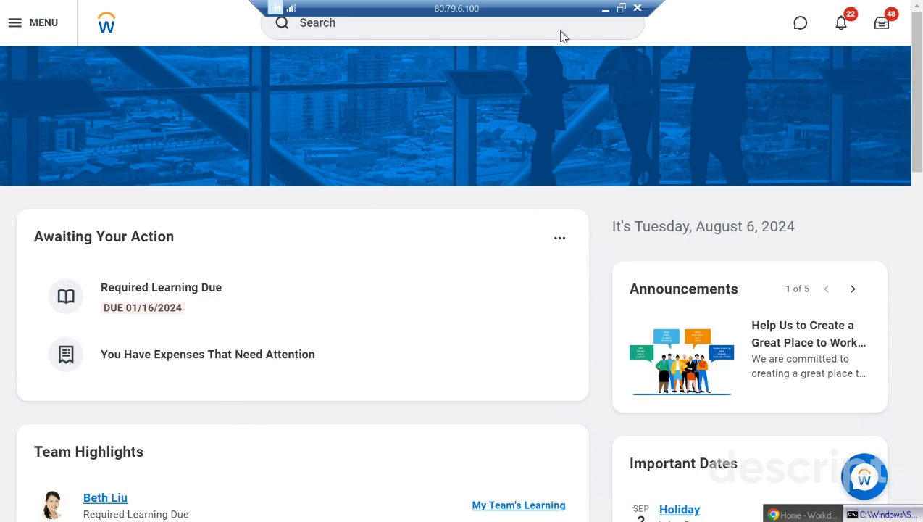
left_click(511, 31)
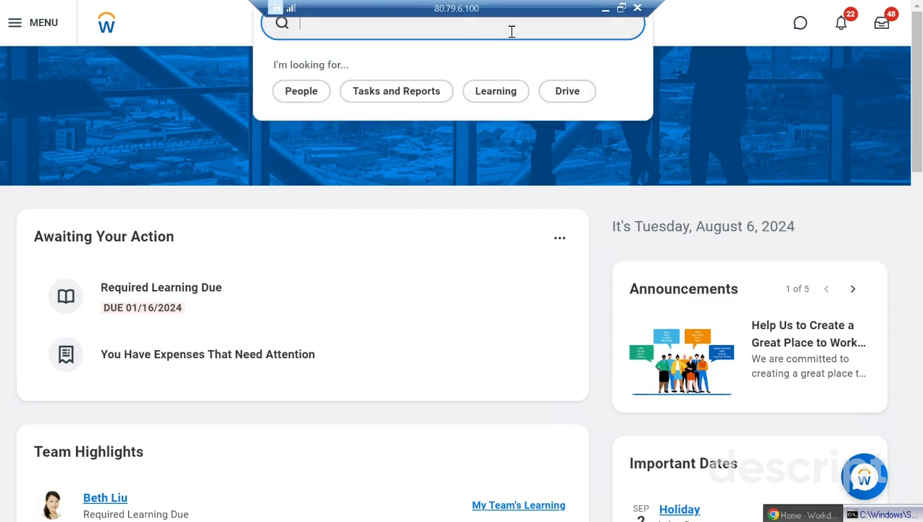
type("org:")
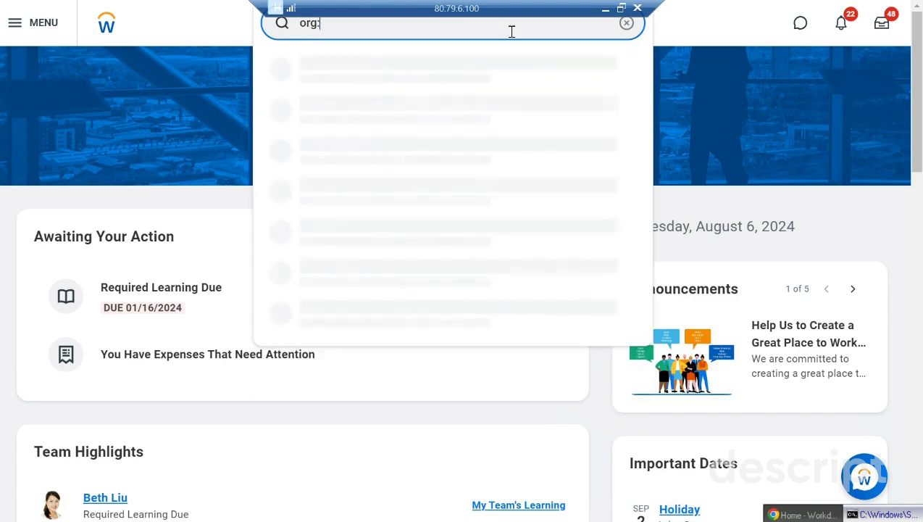
type("hr huma")
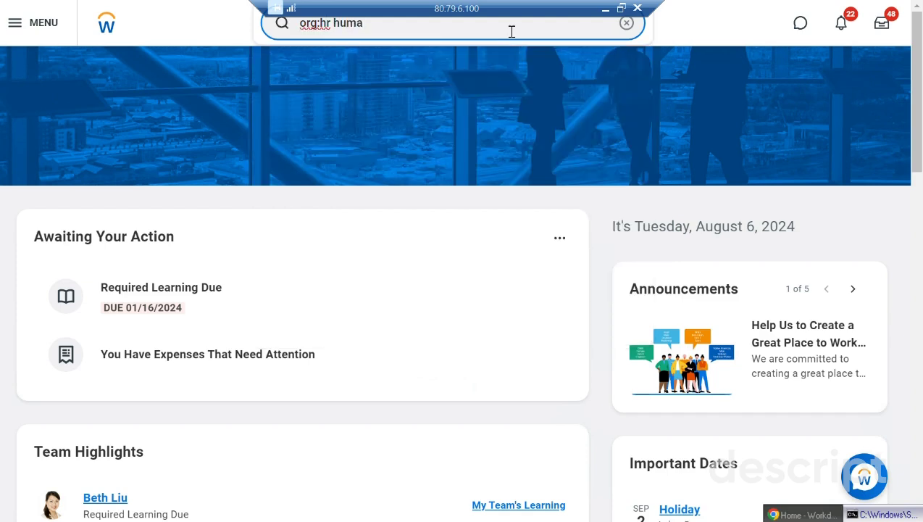
key("BackSpace")
key("BackSpace")
key("BackSpace")
key("BackSpace")
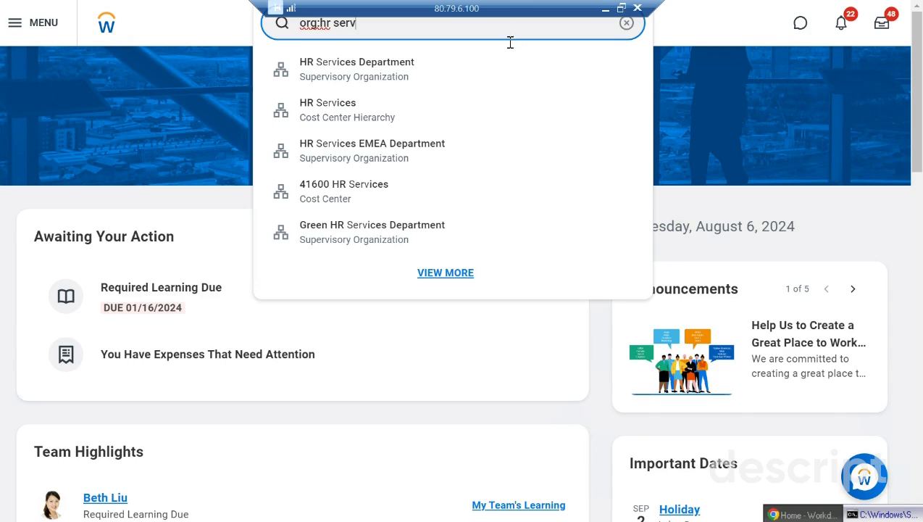
left_click(435, 79)
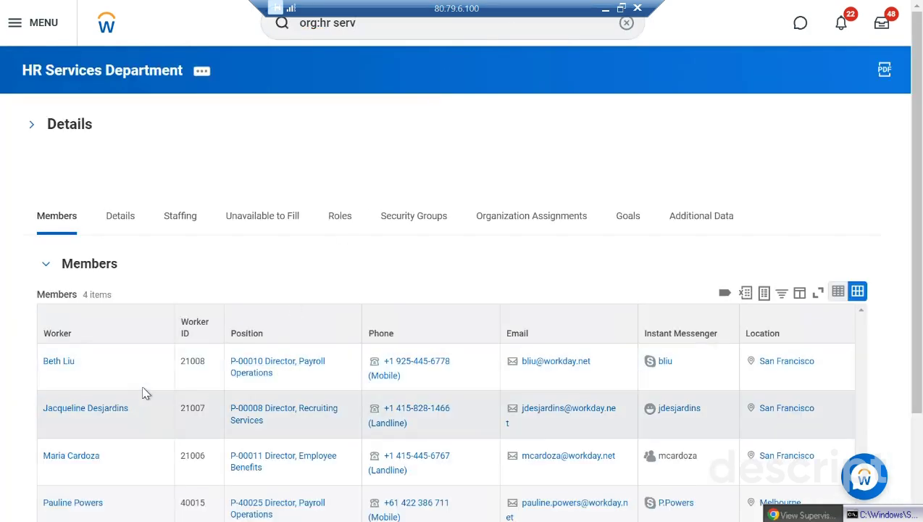
Step: Open the worker profile of the Director, Employee Benefits from the department's member list
scroll(143, 393, "down", 2)
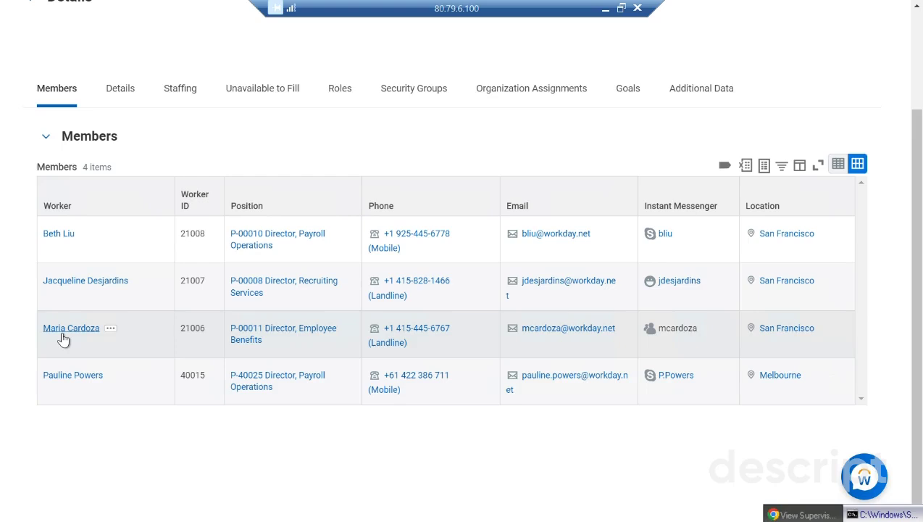
left_click(63, 336)
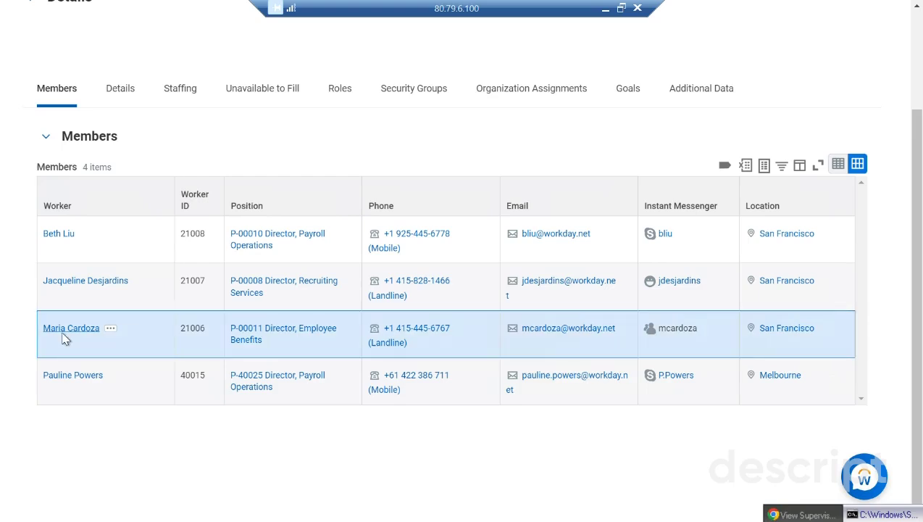
left_click(63, 339)
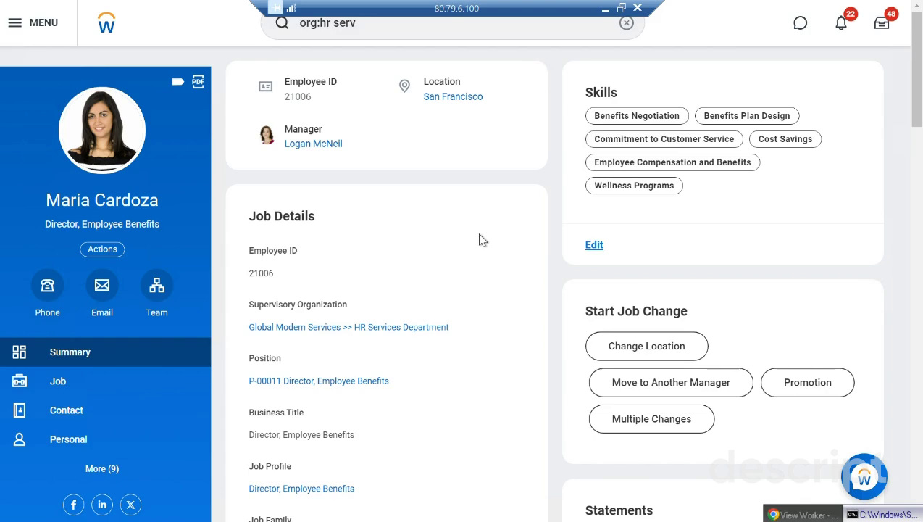
Step: Initiate the Transfer, Promote or Change Job action for this worker and dismiss the help and employment history pop-up
left_click(102, 250)
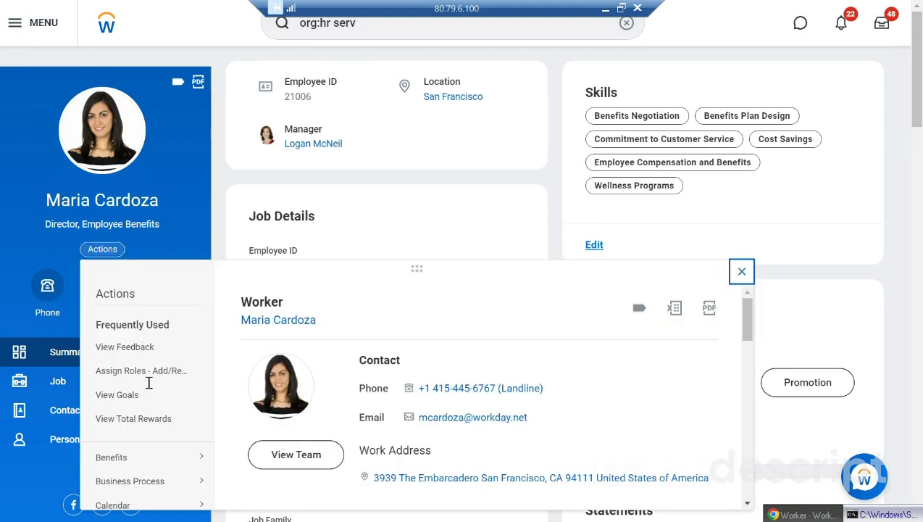
scroll(144, 418, "down", 2)
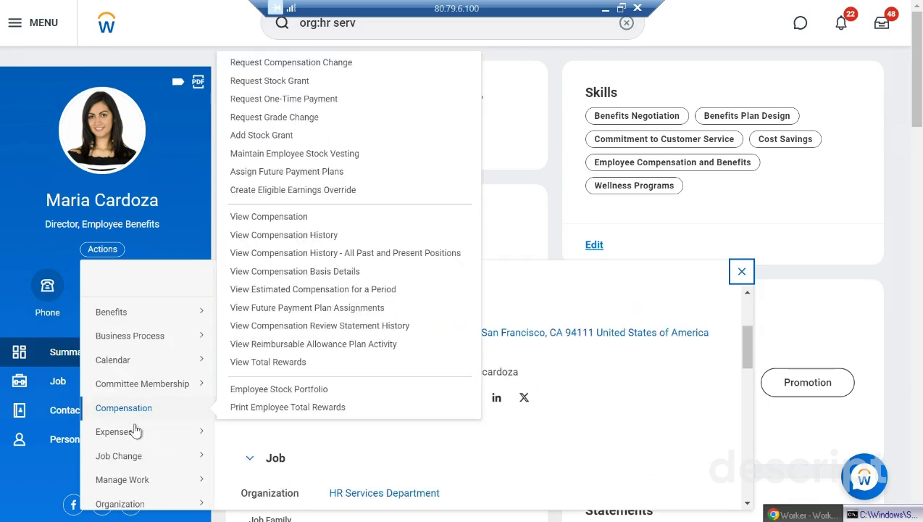
mouse_move(131, 459)
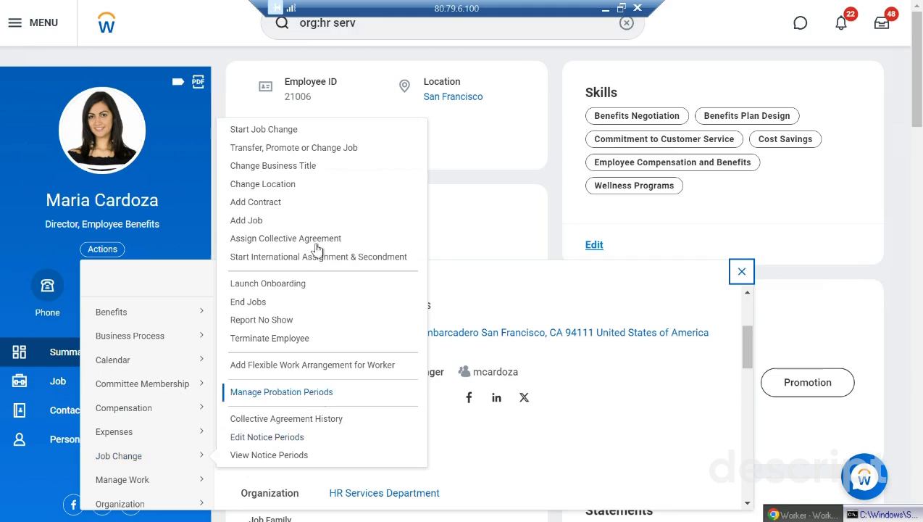
left_click(327, 153)
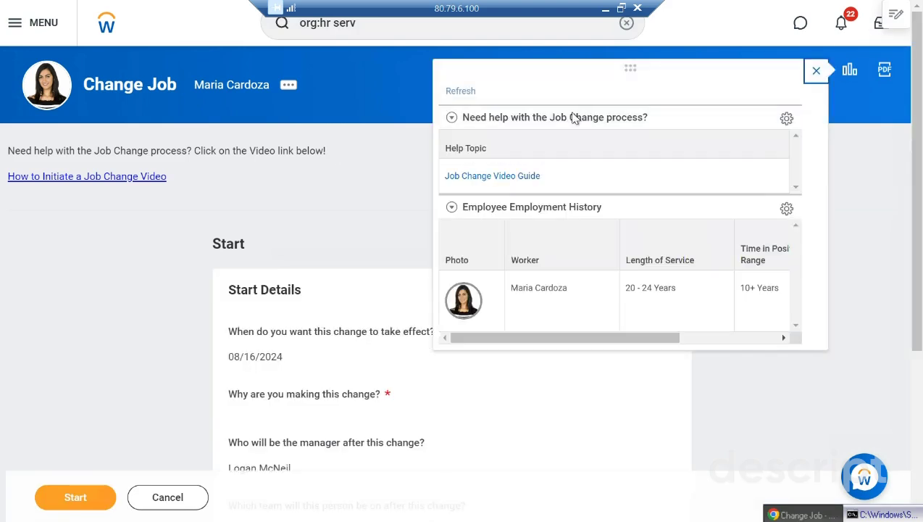
left_click(816, 71)
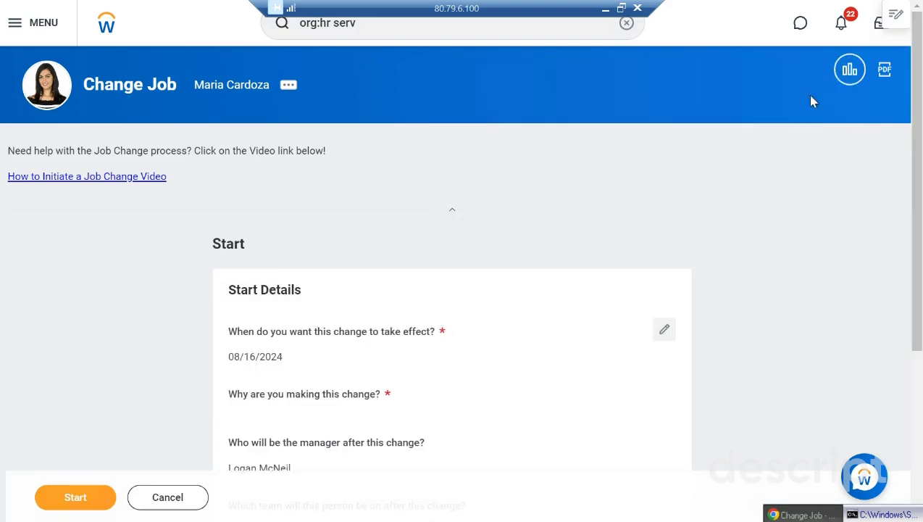
Step: Edit the start details, setting the effective date to 08/06/2024 and the reason for the change to Promotion
scroll(585, 361, "down", 2)
scroll(585, 361, "down", 2)
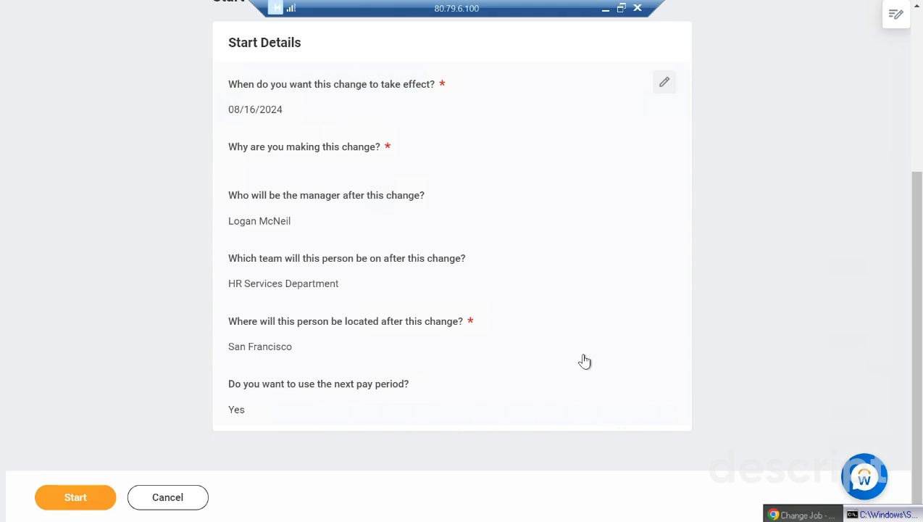
scroll(585, 361, "up", 2)
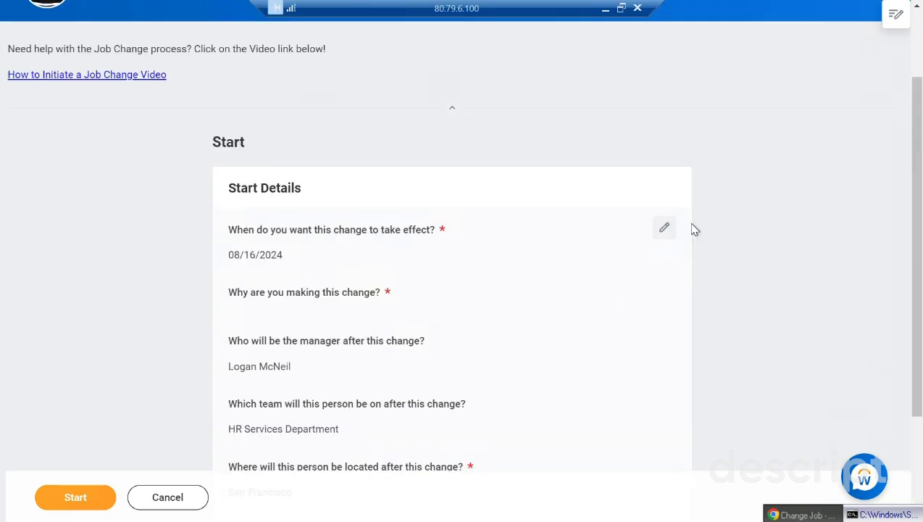
left_click(666, 229)
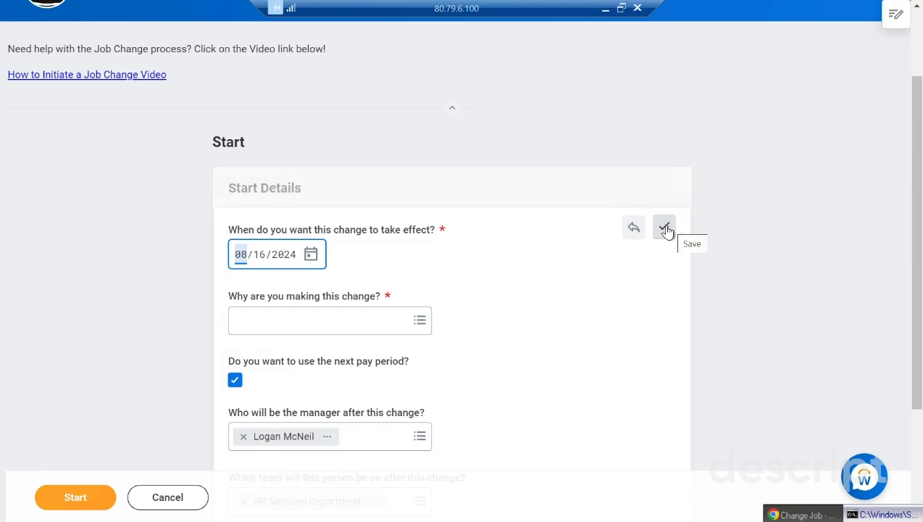
left_click(312, 255)
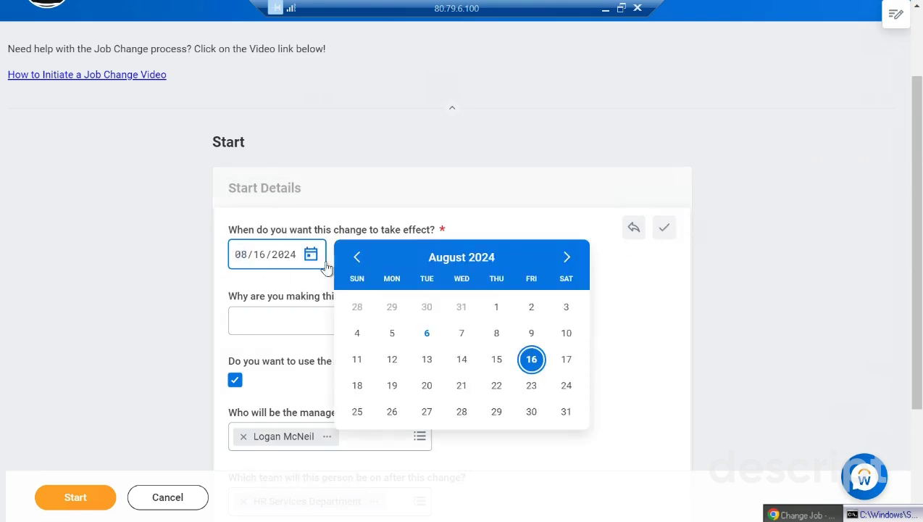
left_click(427, 333)
left_click(368, 327)
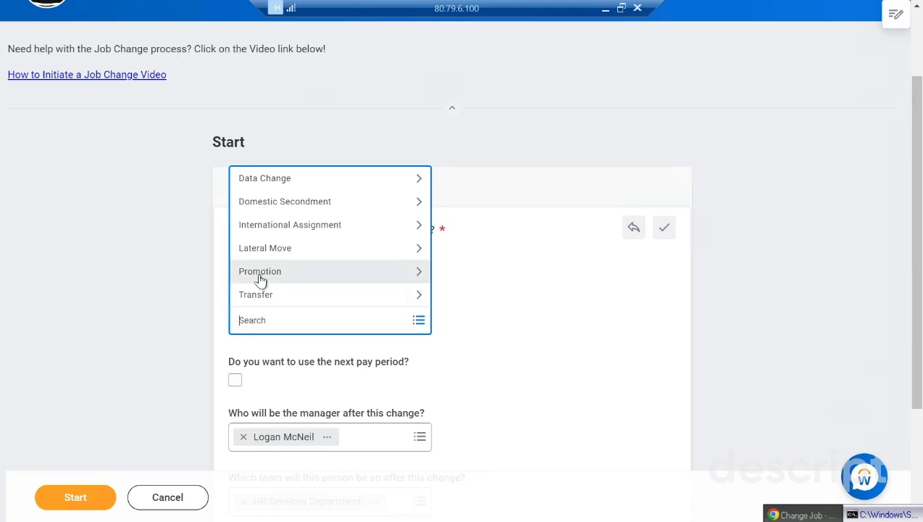
left_click(259, 280)
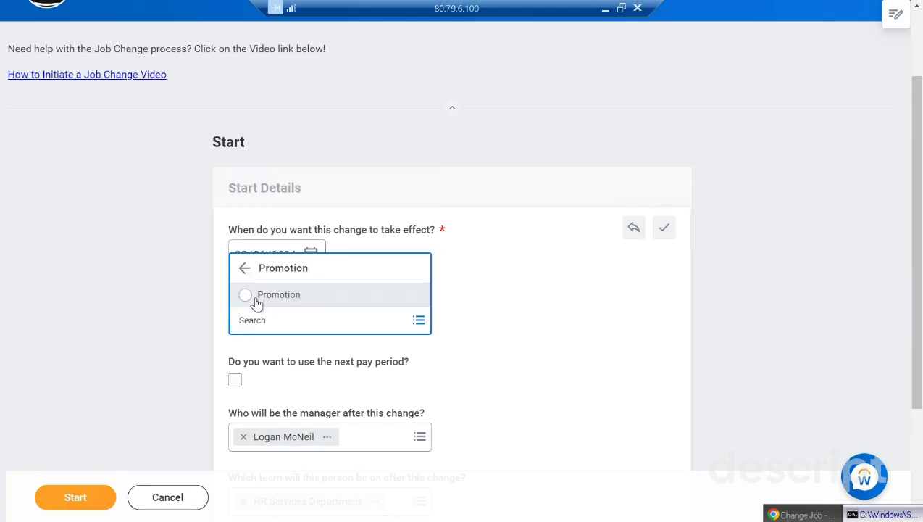
left_click(256, 300)
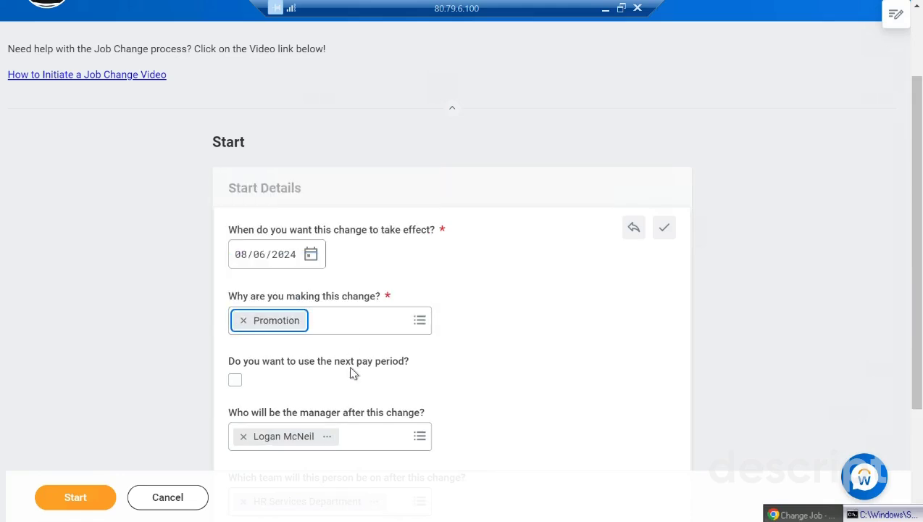
Step: Replace the team the worker will be on after the change with Human Resources
scroll(511, 394, "down", 2)
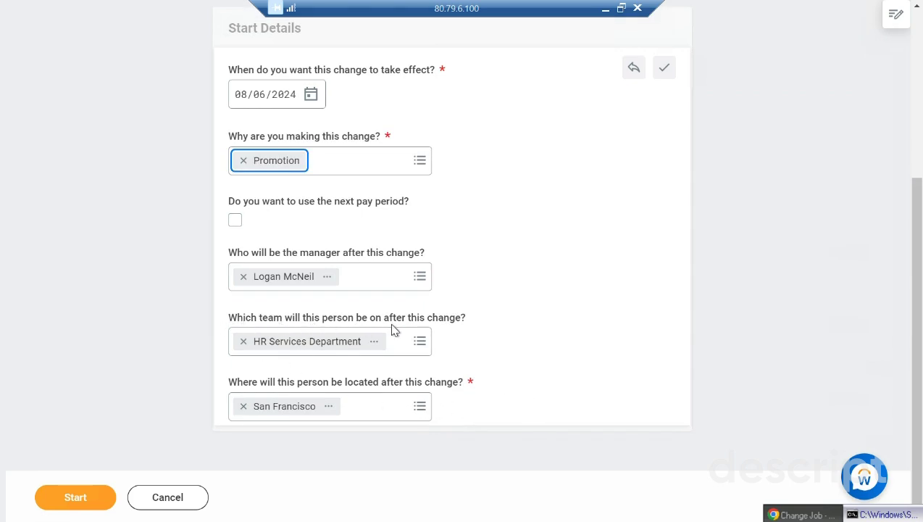
left_click(243, 342)
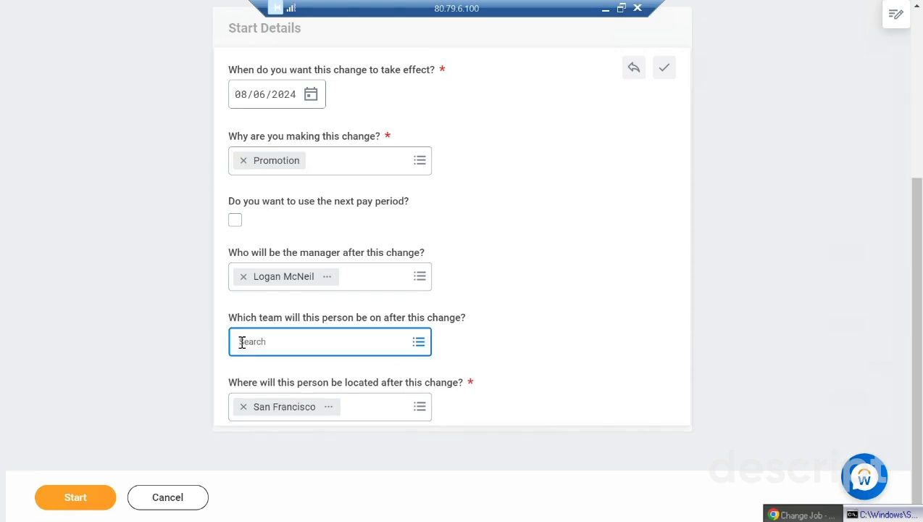
type("Human res")
key("Return")
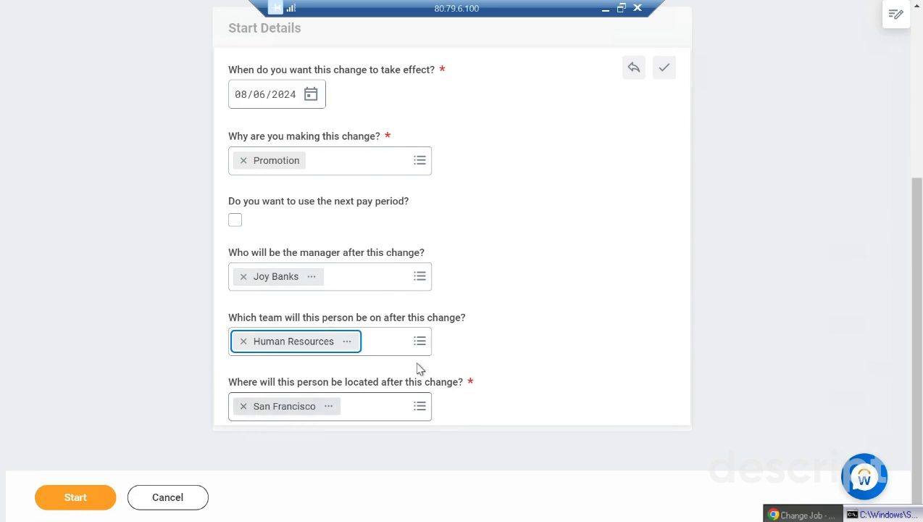
scroll(418, 366, "up", 3)
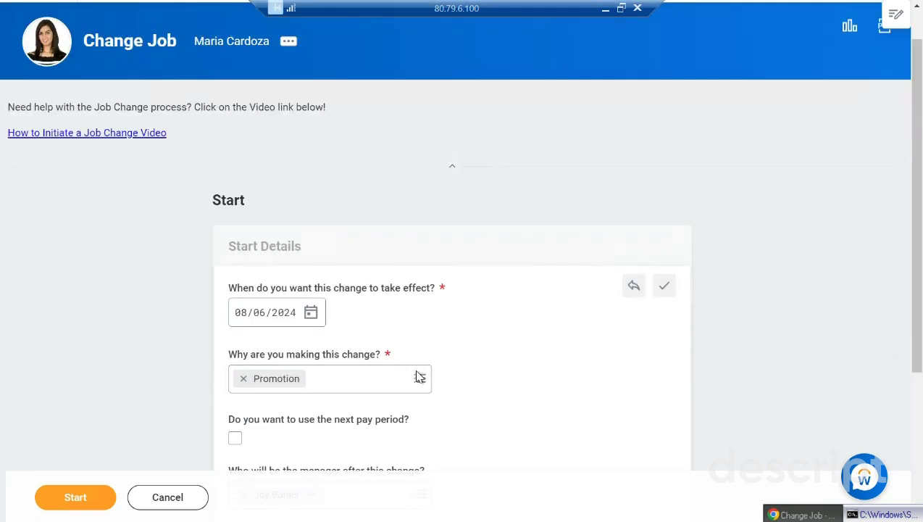
scroll(417, 378, "down", 3)
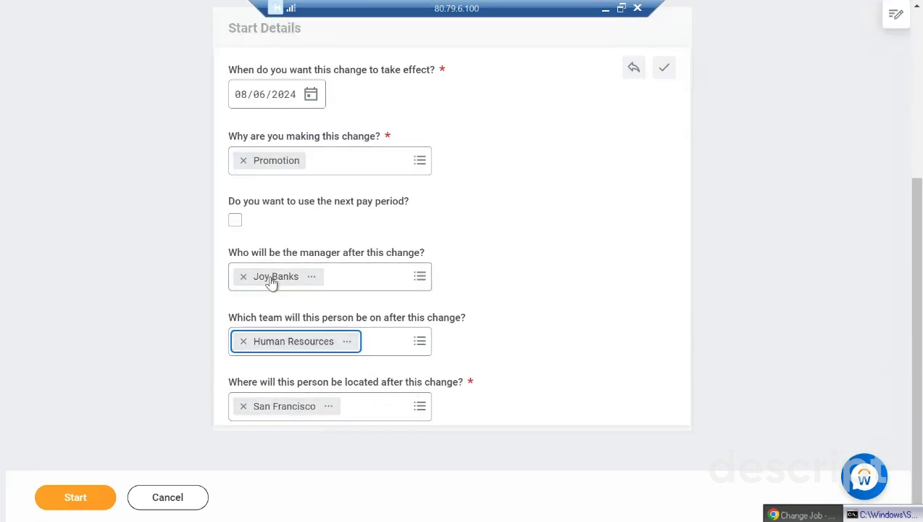
Step: Start the job change and continue past the Move stage, keeping its opening and team answers
left_click(92, 505)
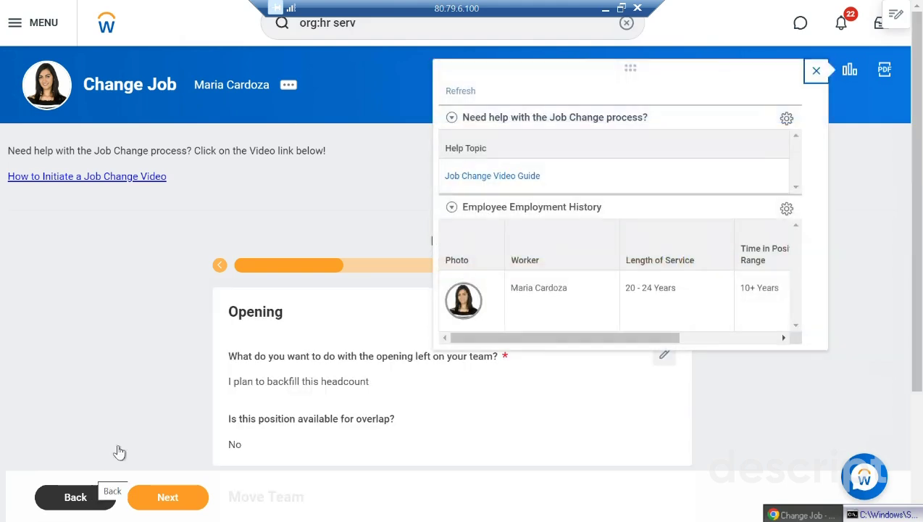
left_click(815, 72)
scroll(773, 303, "down", 3)
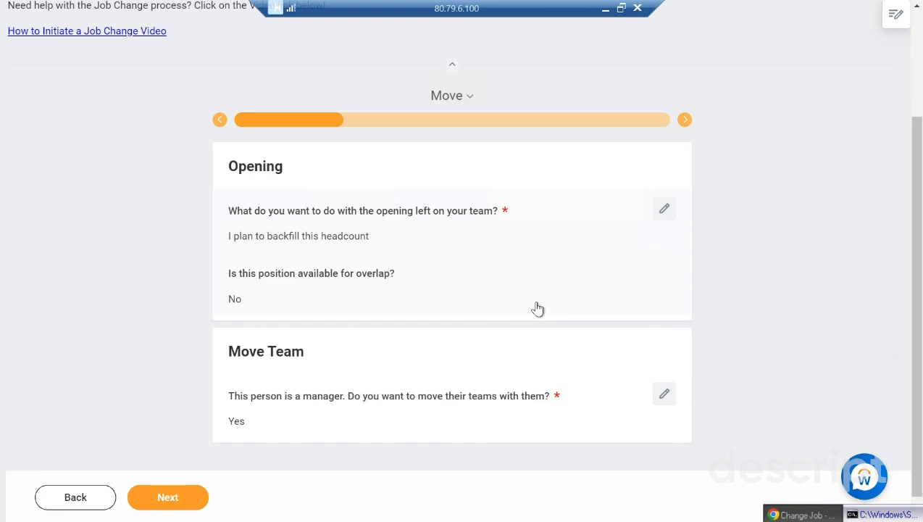
scroll(537, 309, "down", 1)
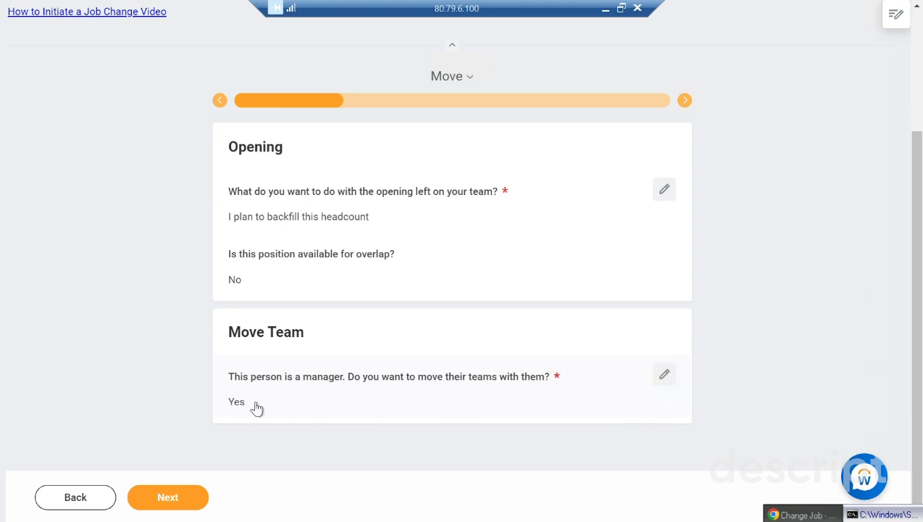
left_click(188, 497)
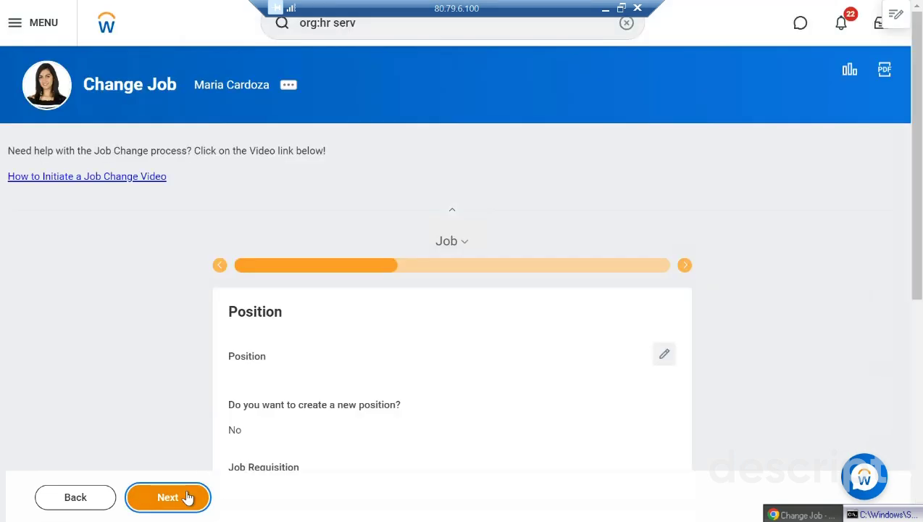
Step: Set the worker's new position to P-00144 Executive Assistant from the positions with job requisitions, after checking those without requisitions
scroll(500, 348, "down", 2)
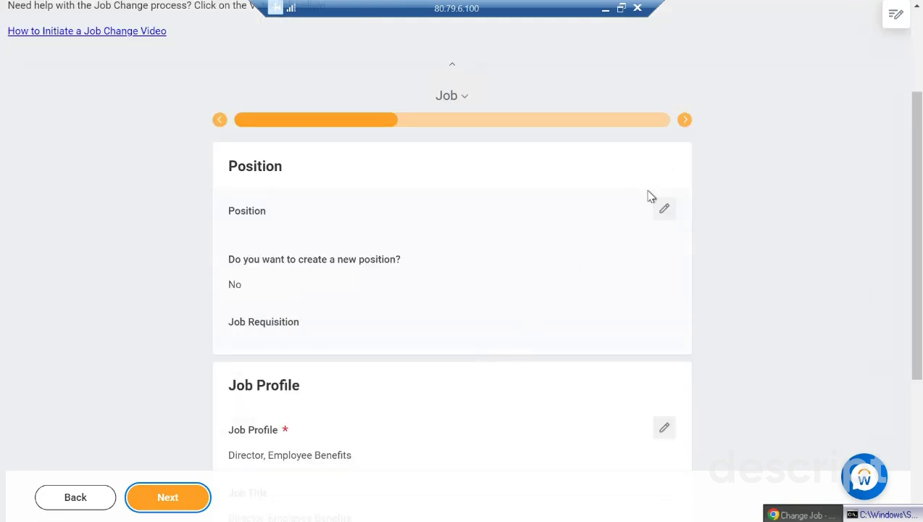
left_click(664, 209)
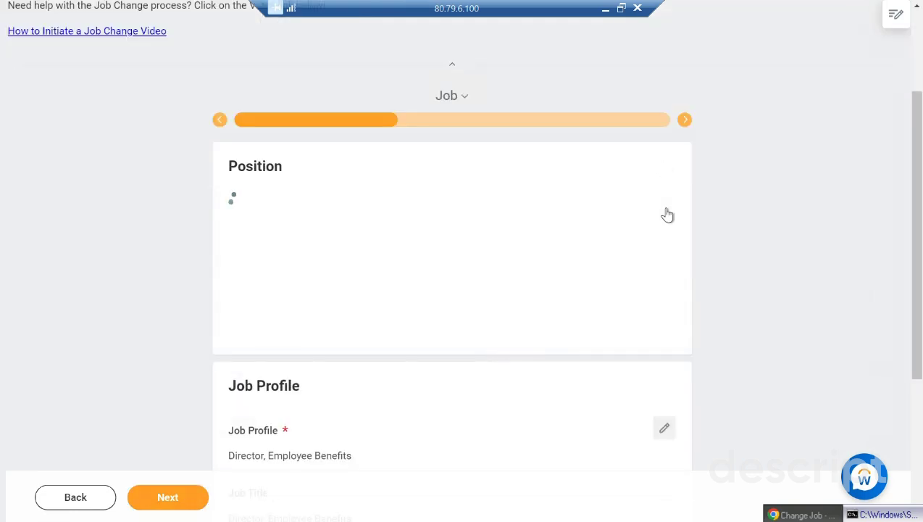
left_click(371, 282)
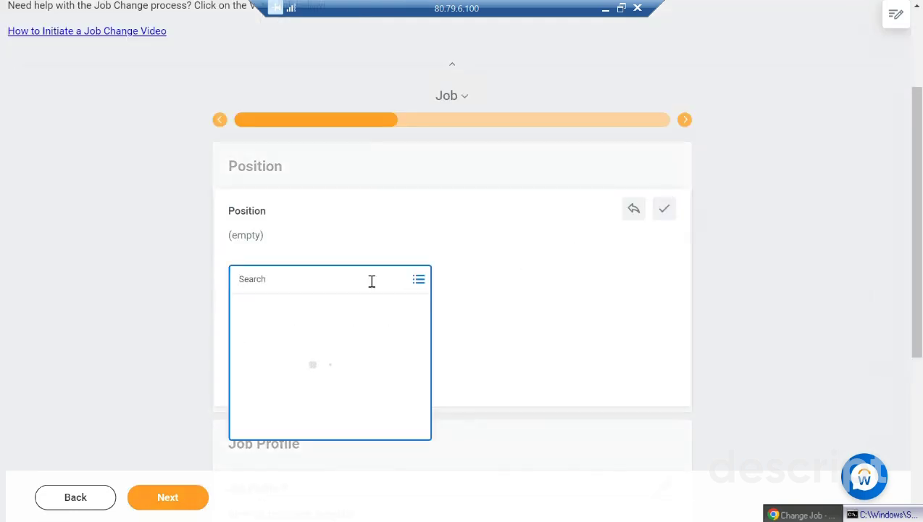
left_click(350, 313)
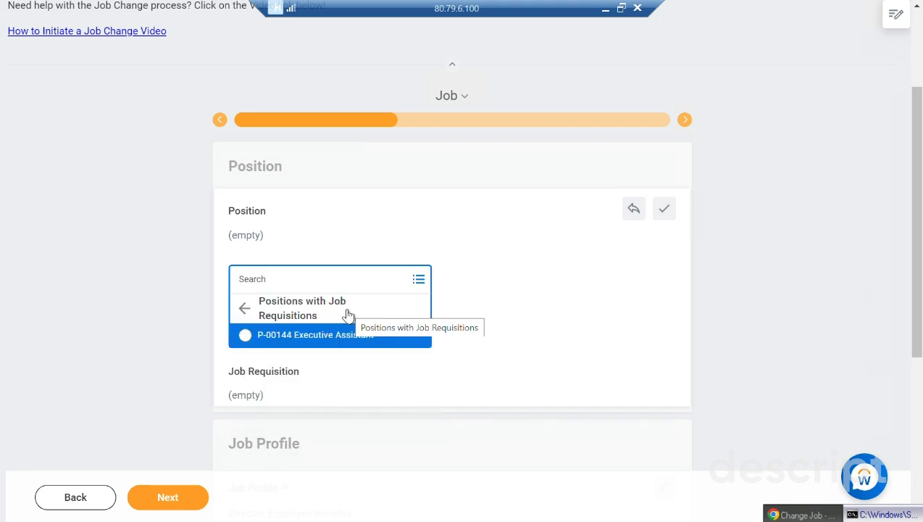
left_click(381, 282)
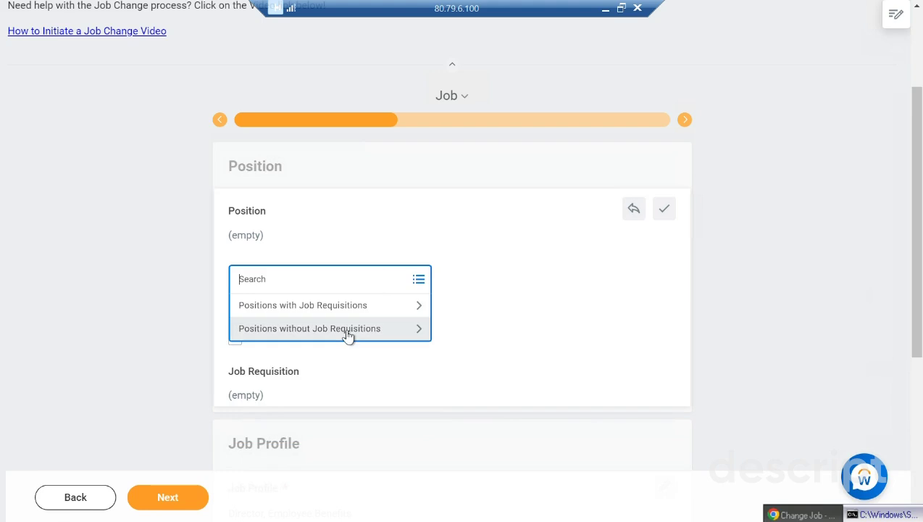
left_click(350, 330)
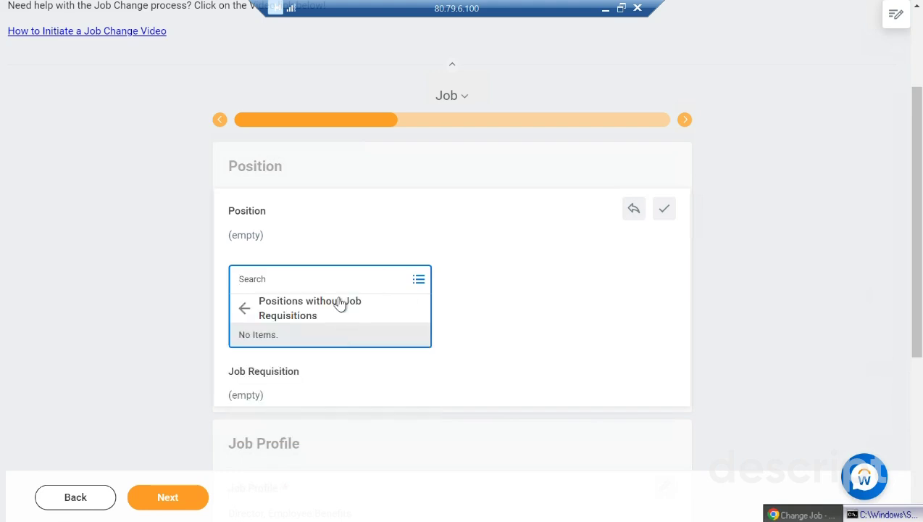
left_click(377, 271)
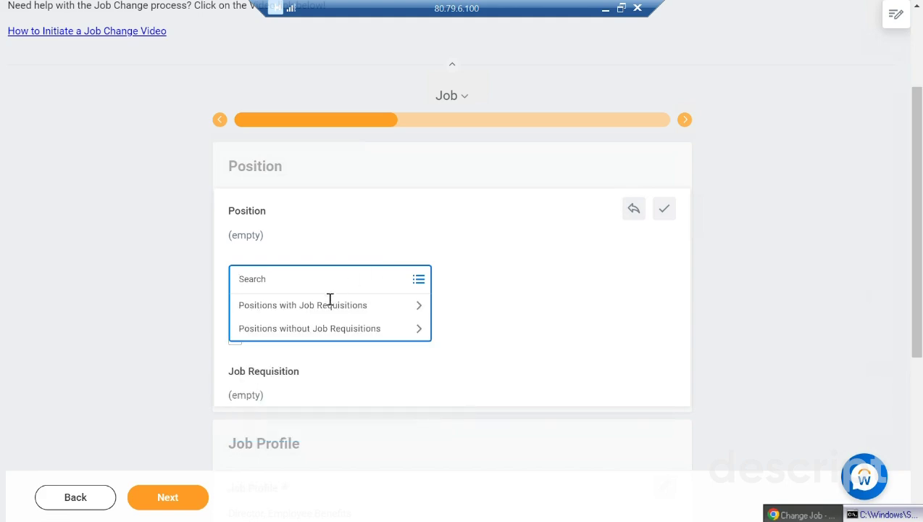
left_click(328, 307)
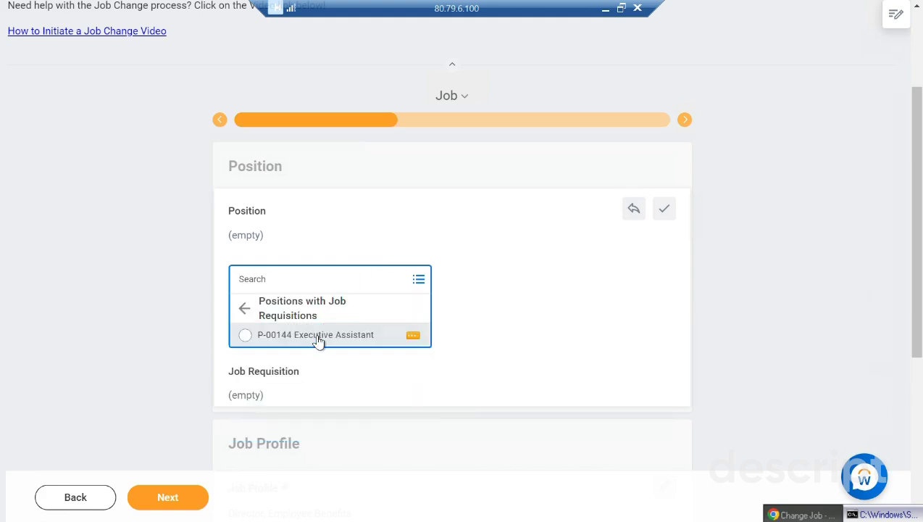
left_click(319, 336)
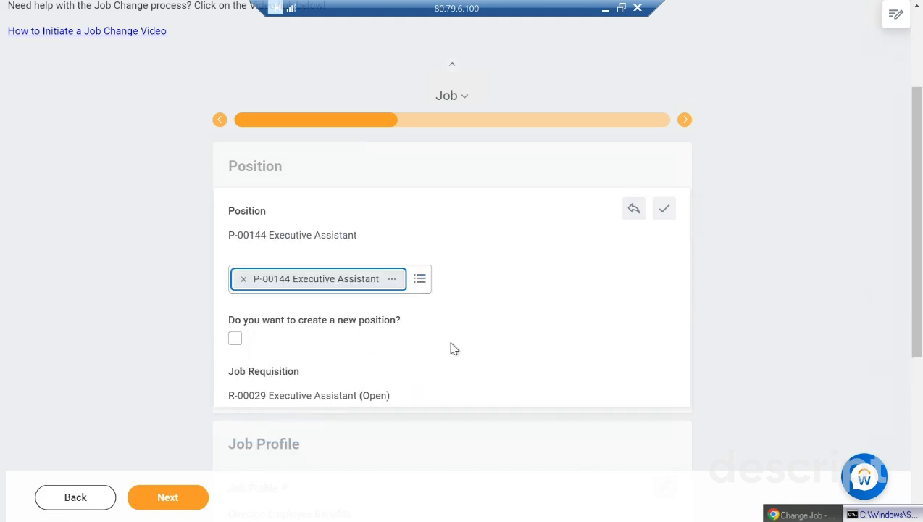
scroll(450, 348, "down", 1)
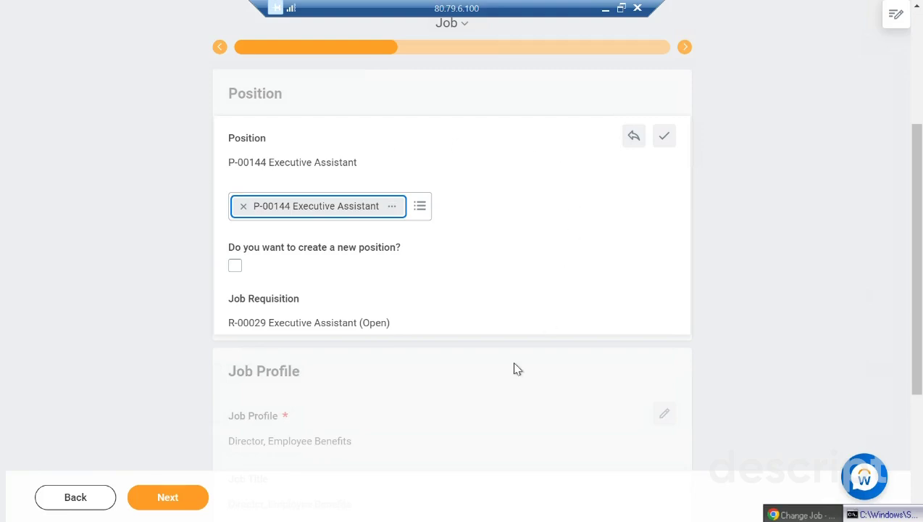
scroll(479, 404, "down", 2)
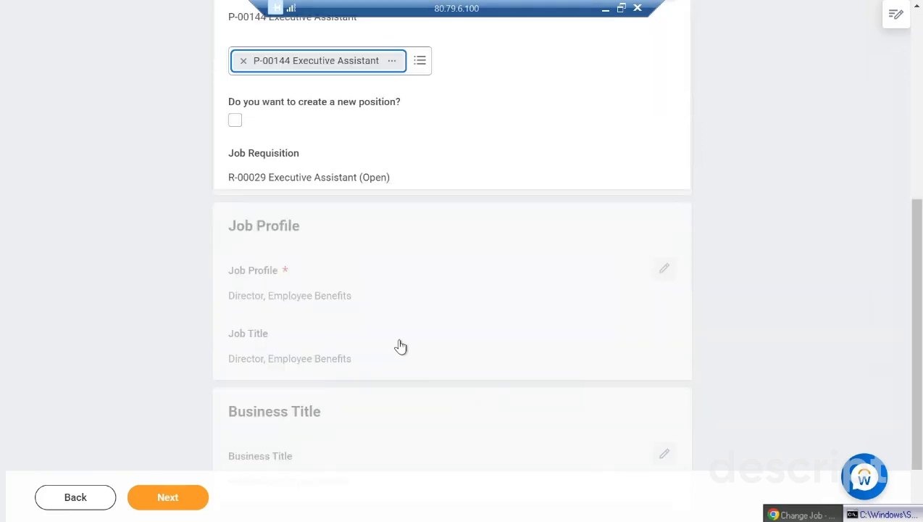
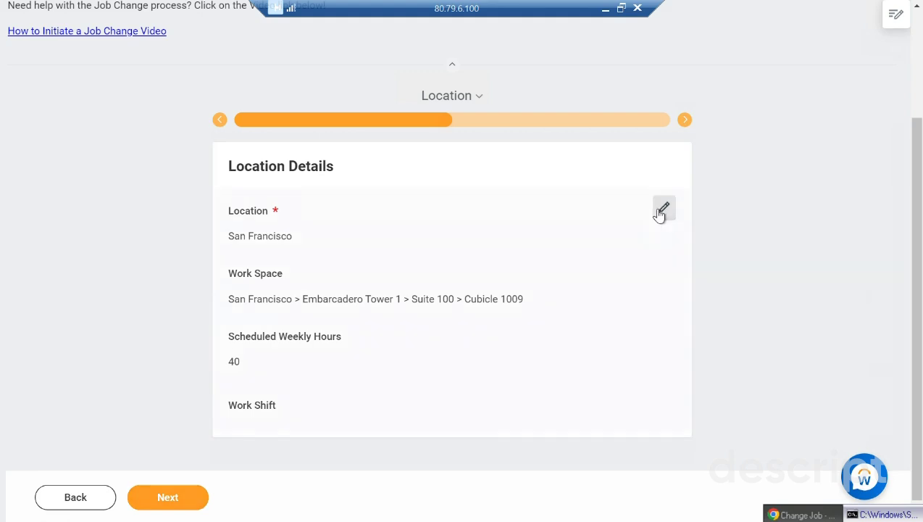
Step: Edit the location details and replace the worker's current location with New York
left_click(665, 210)
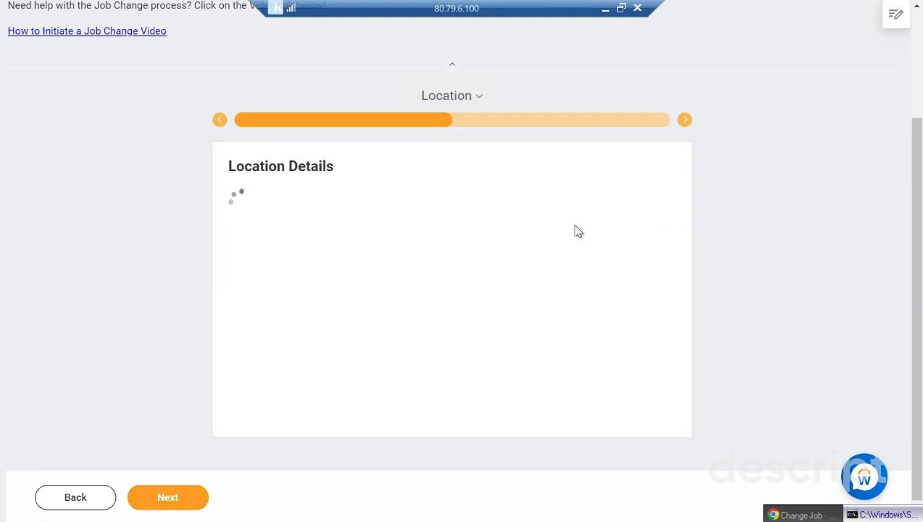
left_click(243, 262)
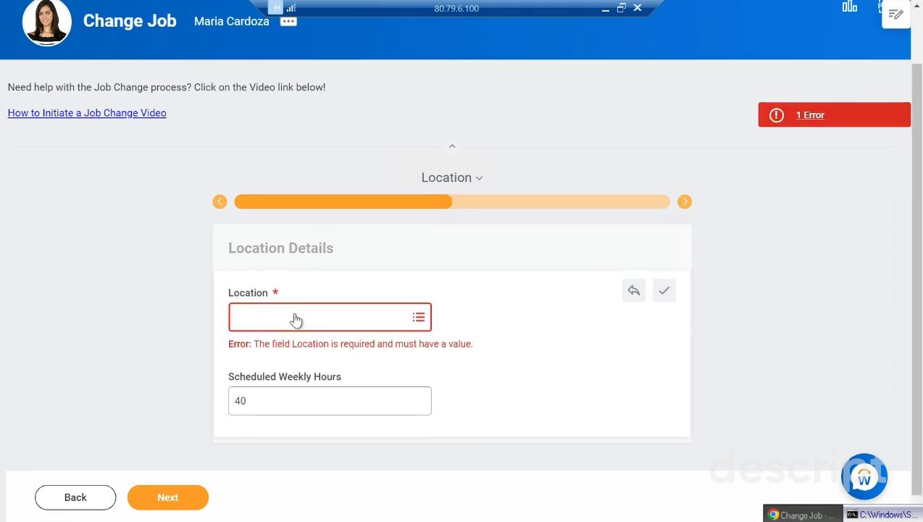
left_click(295, 316)
type("ne")
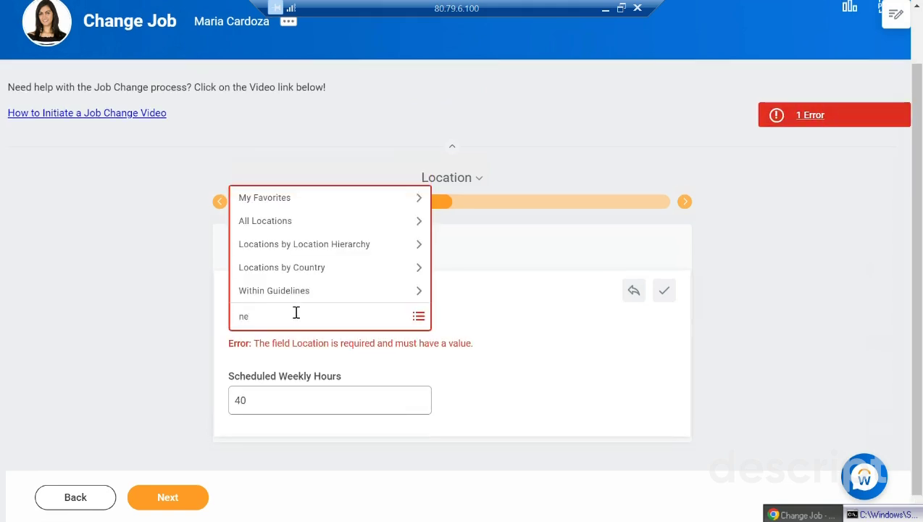
type("w york")
key("Return")
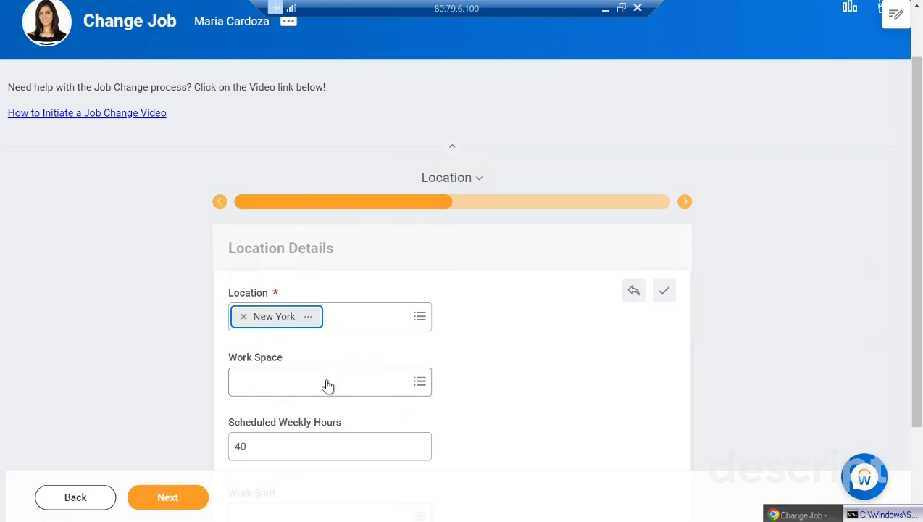
Step: Assign the New York > 1155 Building work space, choosing it from the work spaces by building
left_click(328, 381)
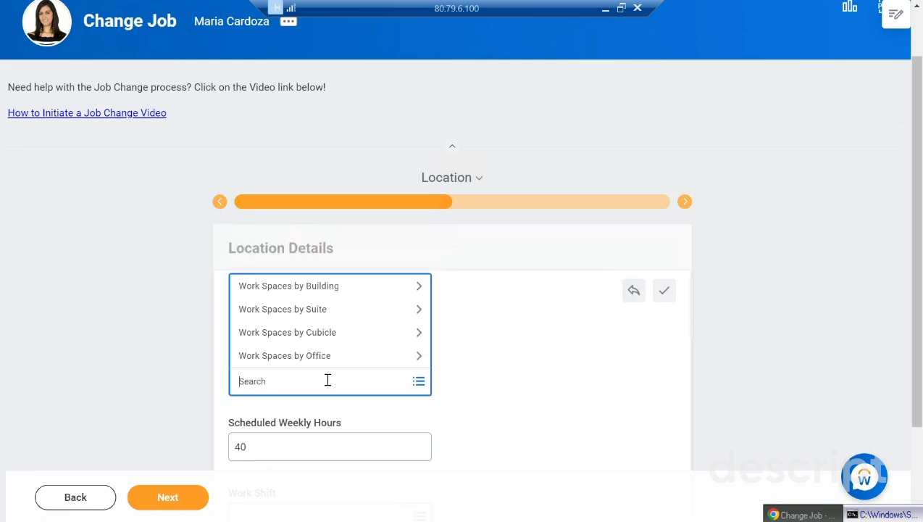
left_click(345, 288)
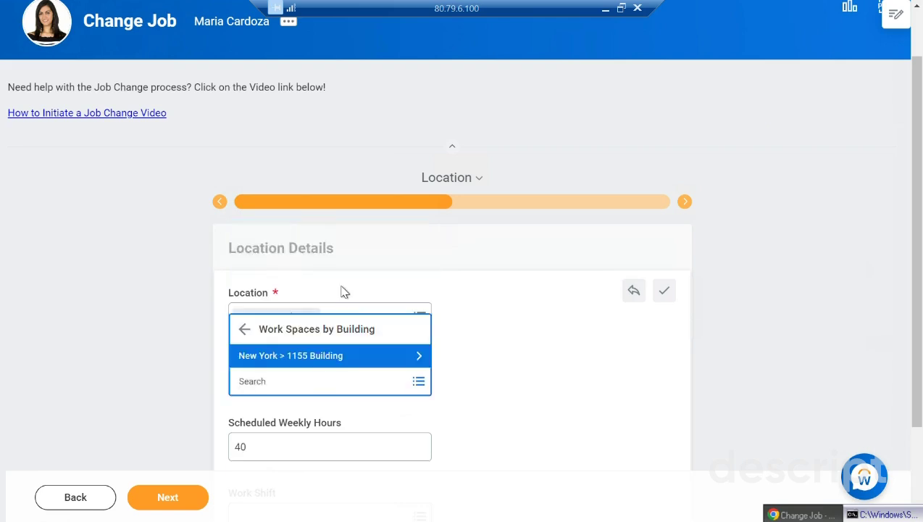
left_click(298, 362)
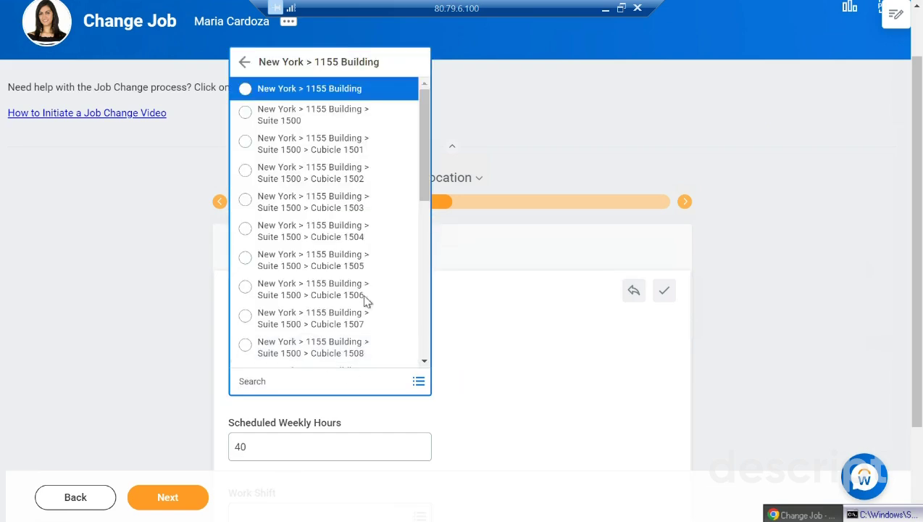
left_click(305, 92)
scroll(495, 419, "down", 2)
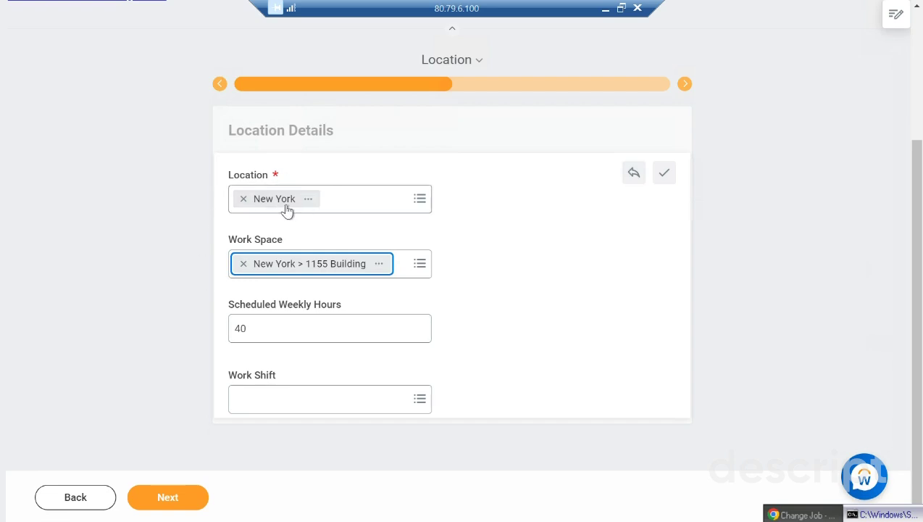
Step: Set the work shift to Day (United States of America) and continue to the Details stage
double_click(247, 328)
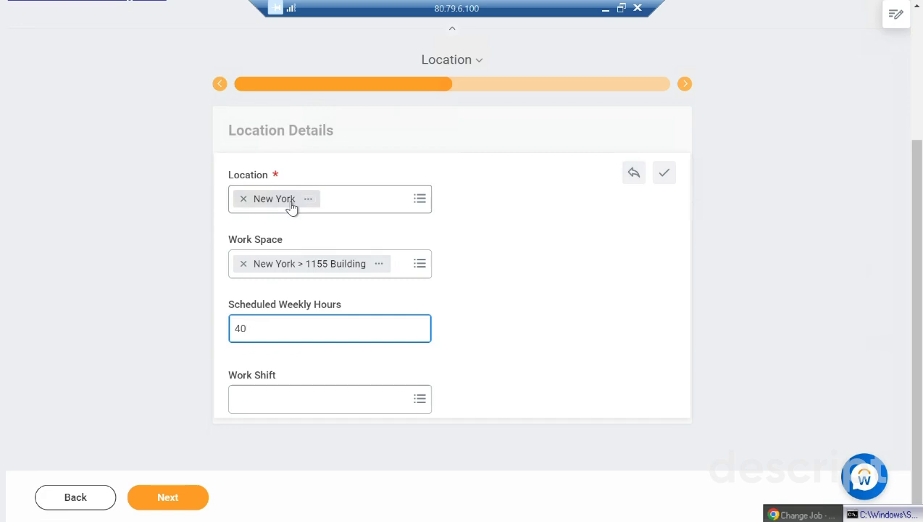
left_click(264, 406)
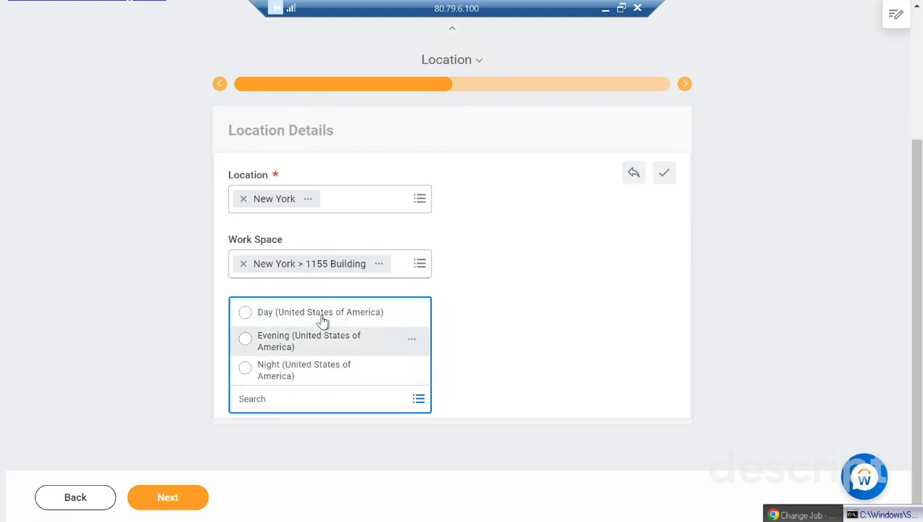
left_click(326, 315)
left_click(171, 505)
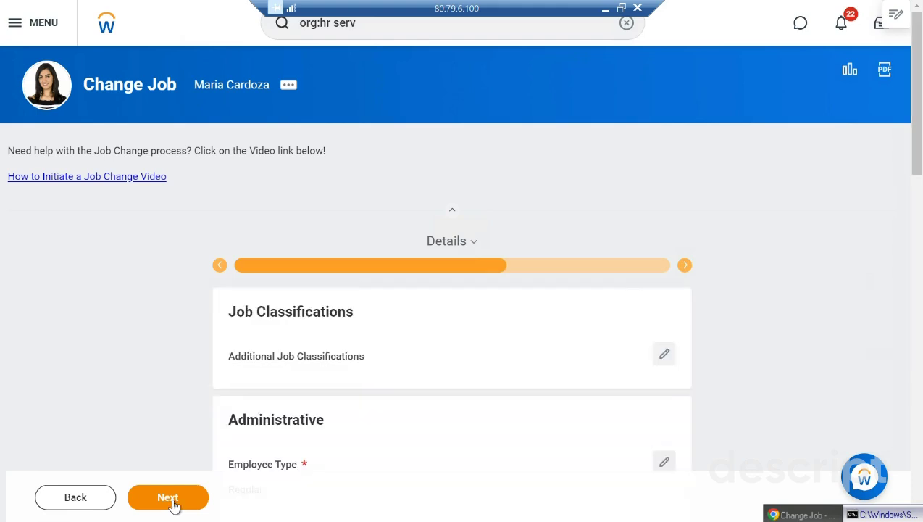
Step: Review the job classifications and administrative details through the Notify By date, and continue to the Organizations stage
scroll(362, 384, "down", 2)
scroll(377, 373, "down", 2)
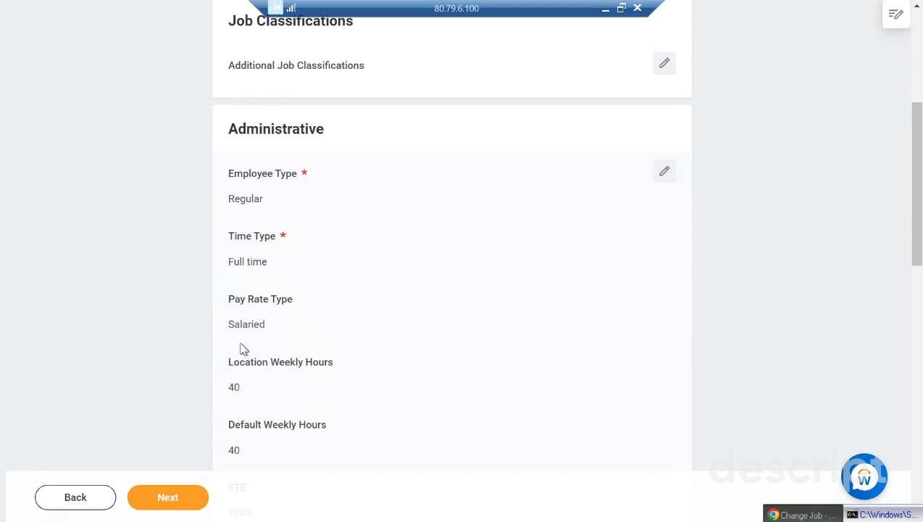
scroll(290, 392, "down", 2)
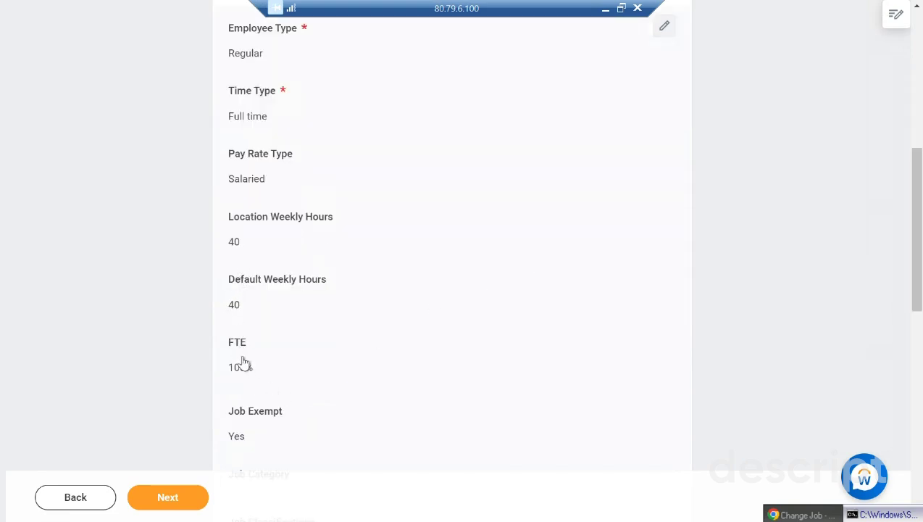
scroll(252, 428, "down", 2)
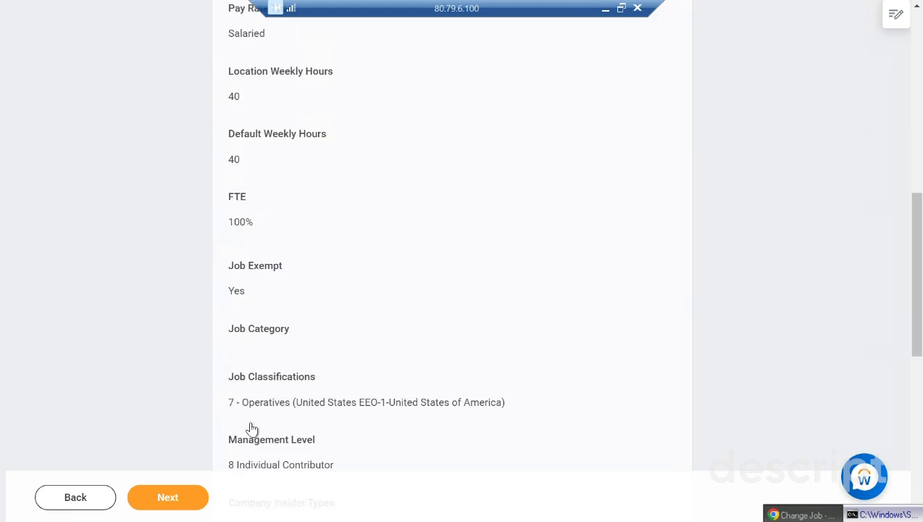
scroll(252, 428, "down", 3)
scroll(249, 432, "down", 3)
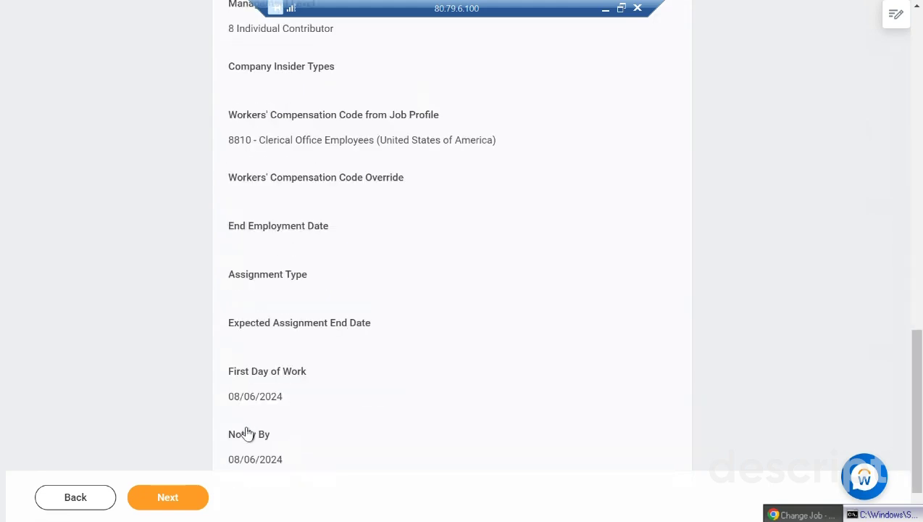
scroll(247, 431, "down", 1)
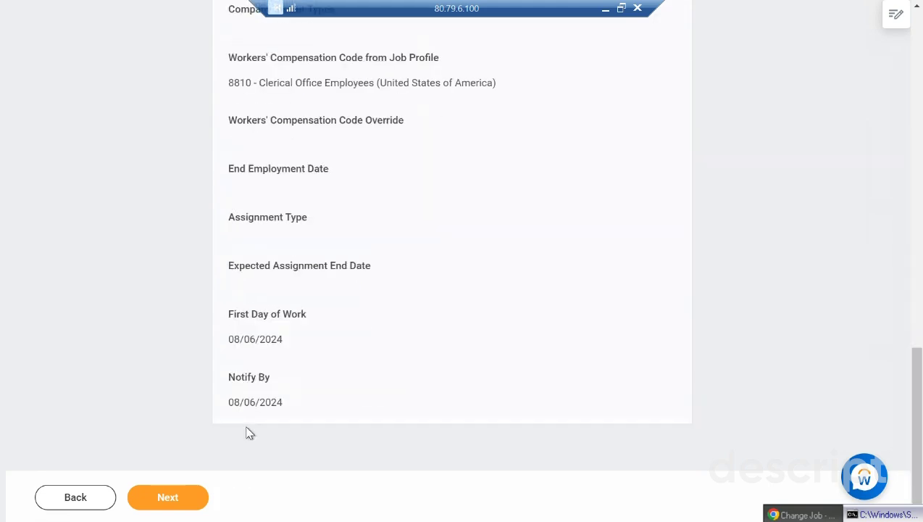
left_click(177, 503)
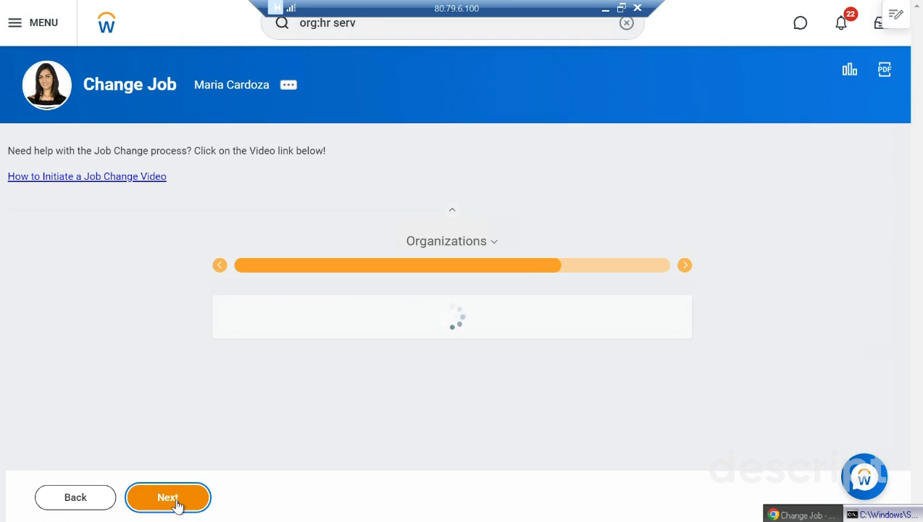
Step: Review the company, cost center, region and other organization assignments, and continue to the Compensation stage
scroll(327, 386, "down", 2)
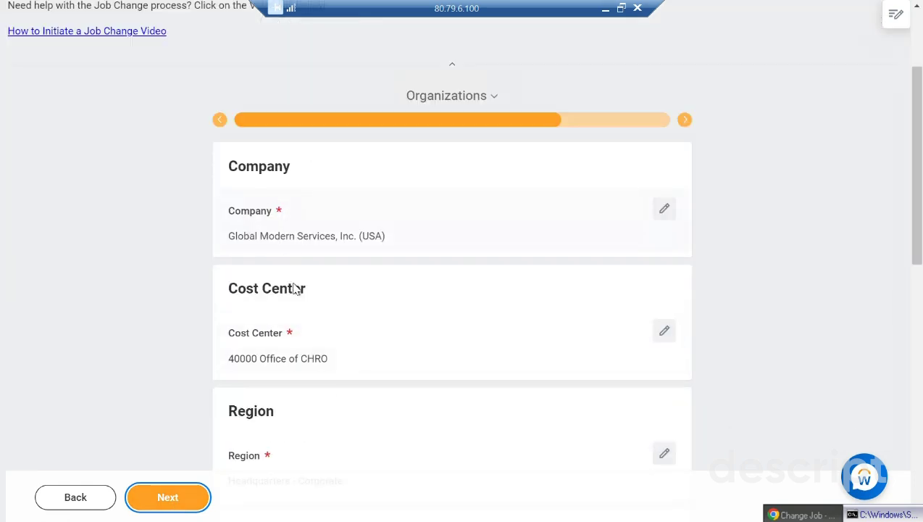
scroll(258, 384, "down", 2)
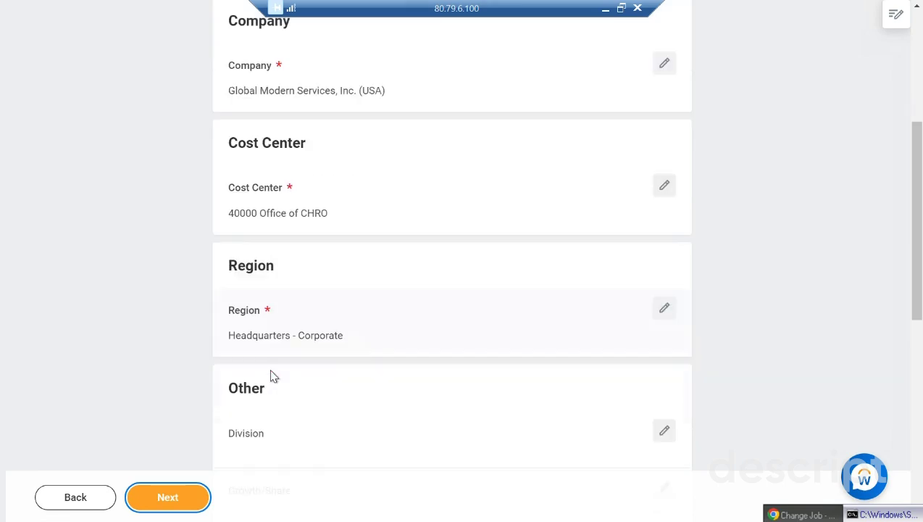
scroll(284, 375, "down", 3)
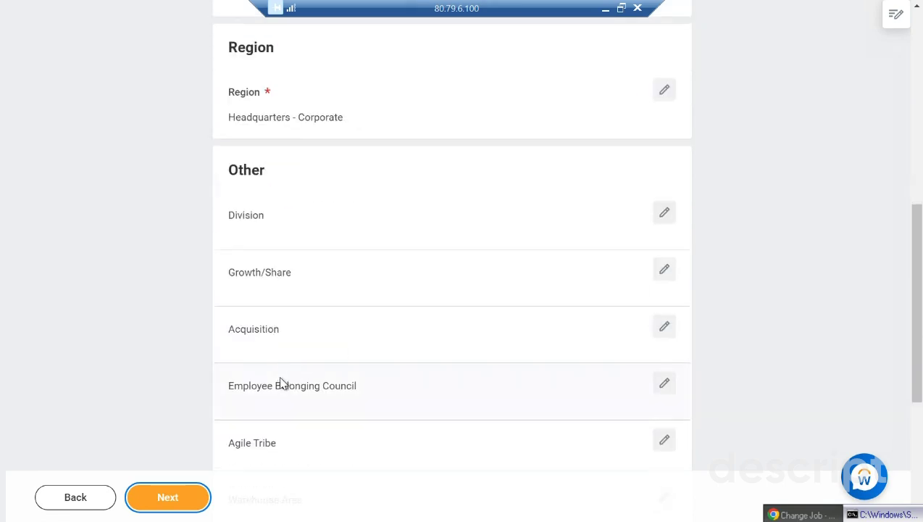
scroll(280, 383, "down", 3)
scroll(282, 392, "down", 1)
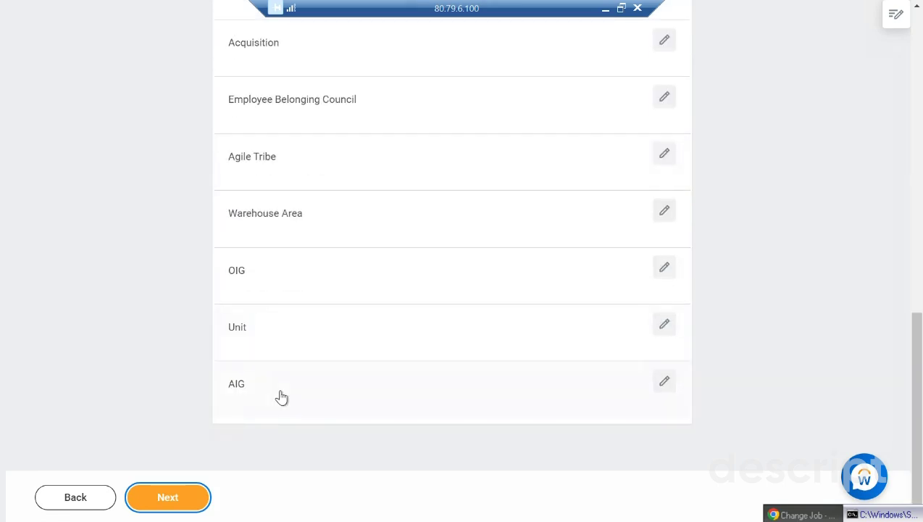
left_click(174, 501)
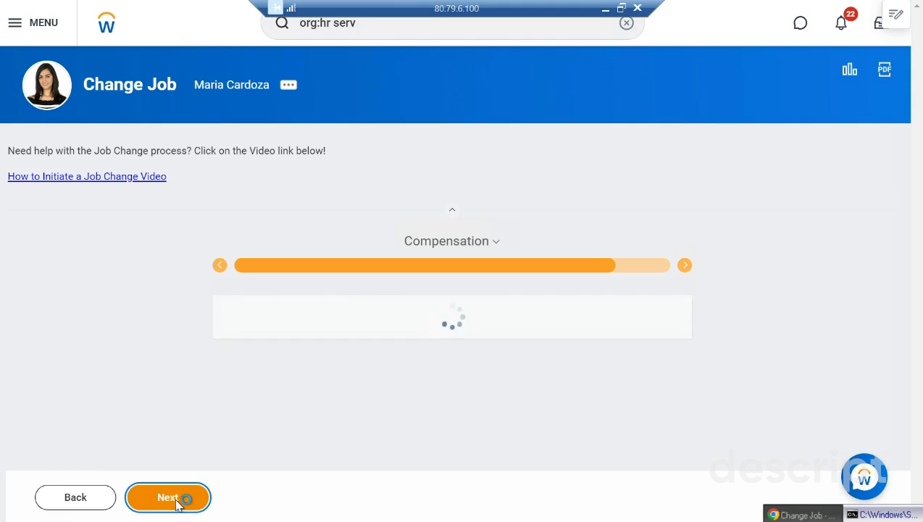
scroll(388, 424, "down", 3)
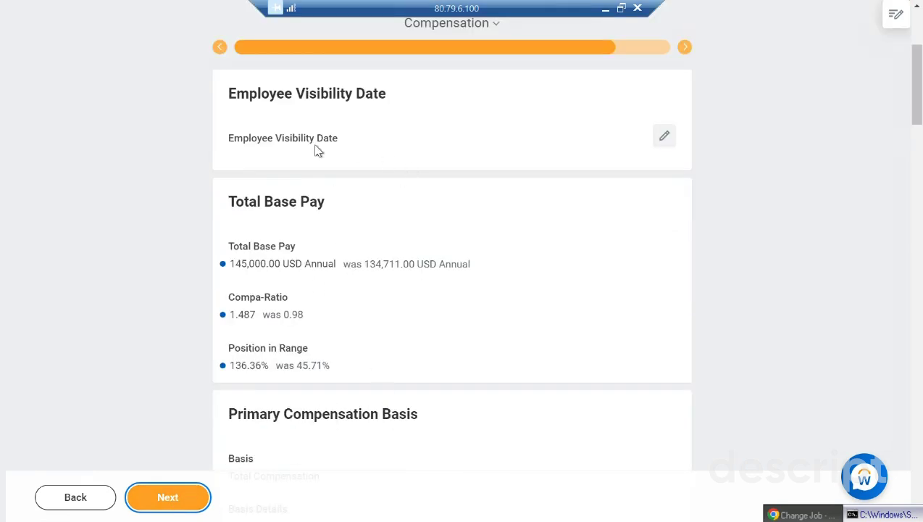
Step: Examine the proposed compensation, including total base pay, guidelines, salary and the other plan sections down to Merit
scroll(437, 312, "up", 2)
scroll(456, 370, "down", 2)
scroll(458, 383, "down", 2)
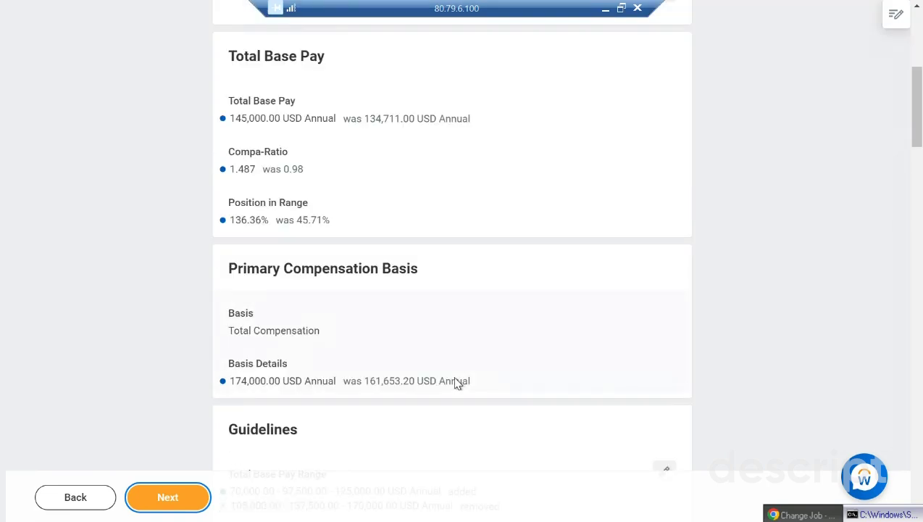
scroll(456, 383, "down", 4)
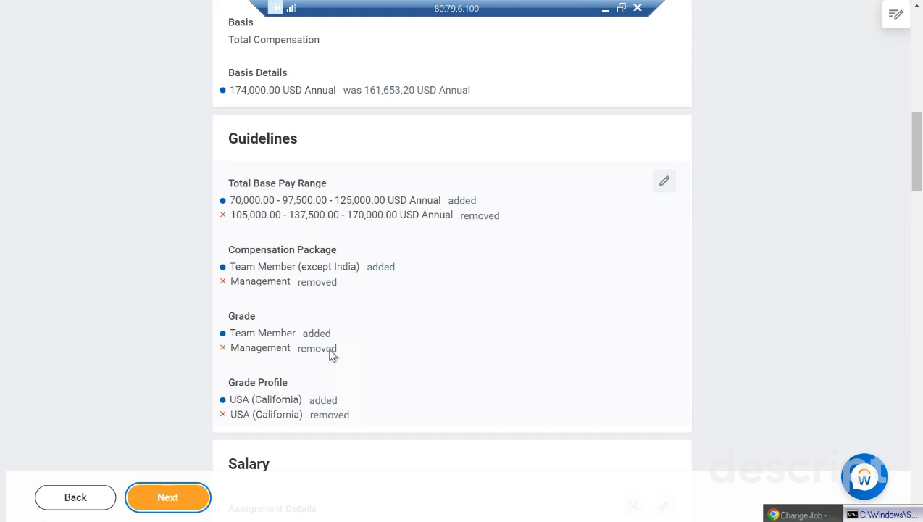
scroll(308, 429, "down", 3)
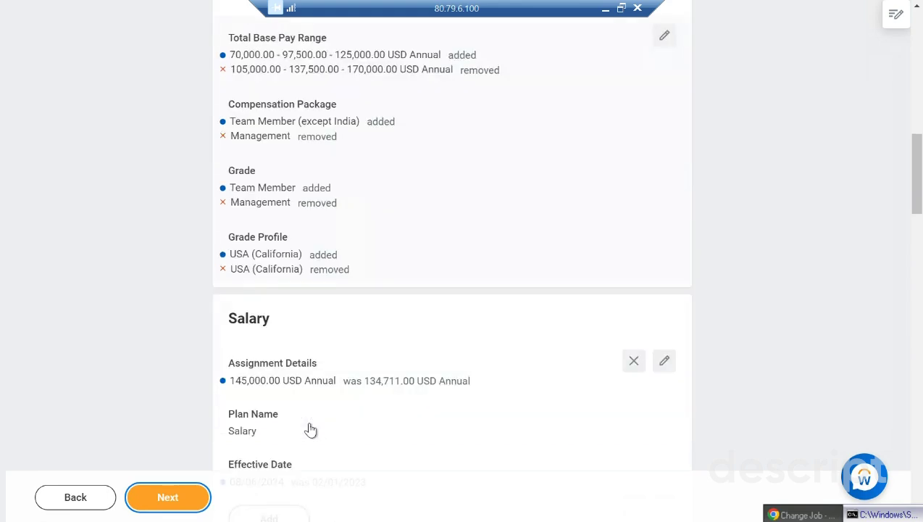
scroll(312, 430, "down", 3)
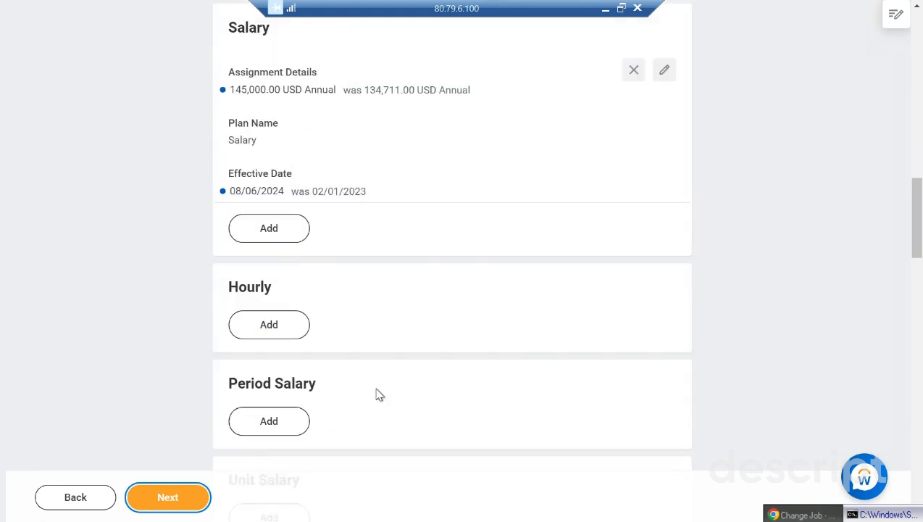
scroll(379, 395, "down", 3)
scroll(378, 395, "down", 4)
scroll(370, 398, "up", 2)
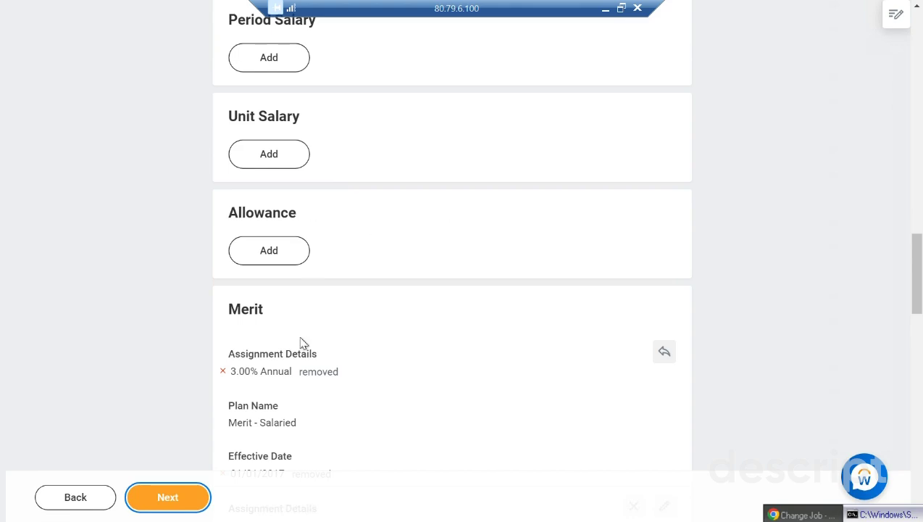
Step: Add the Allowance - Car compensation plan under Allowance and continue from the Compensation stage to the summary
left_click(282, 262)
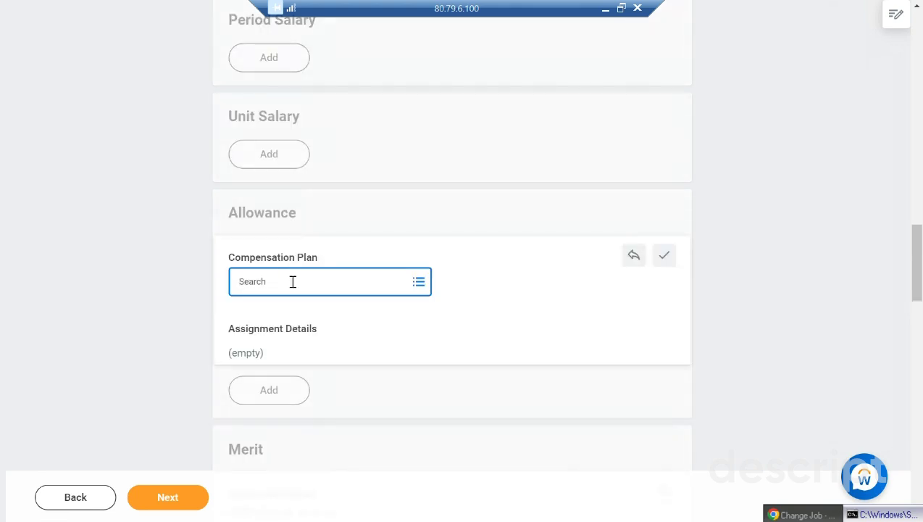
left_click(292, 283)
left_click(292, 331)
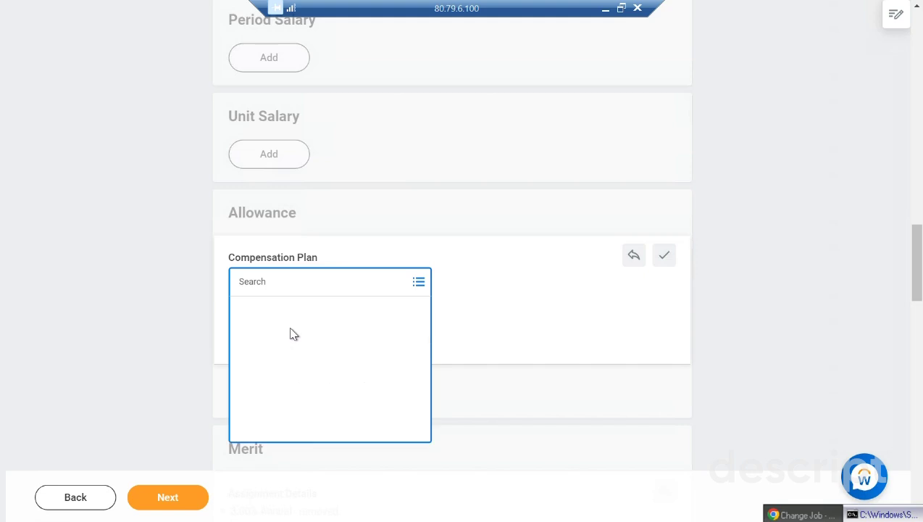
left_click(247, 341)
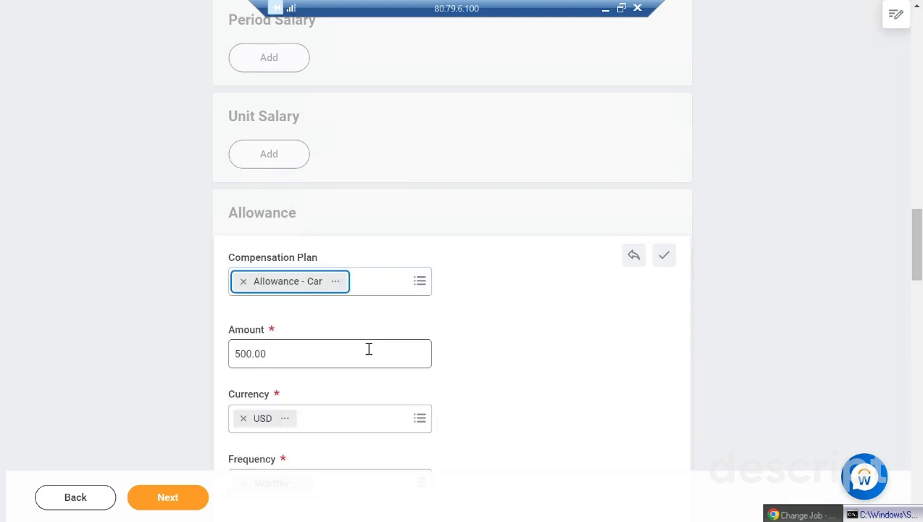
scroll(371, 355, "down", 2)
scroll(371, 354, "down", 3)
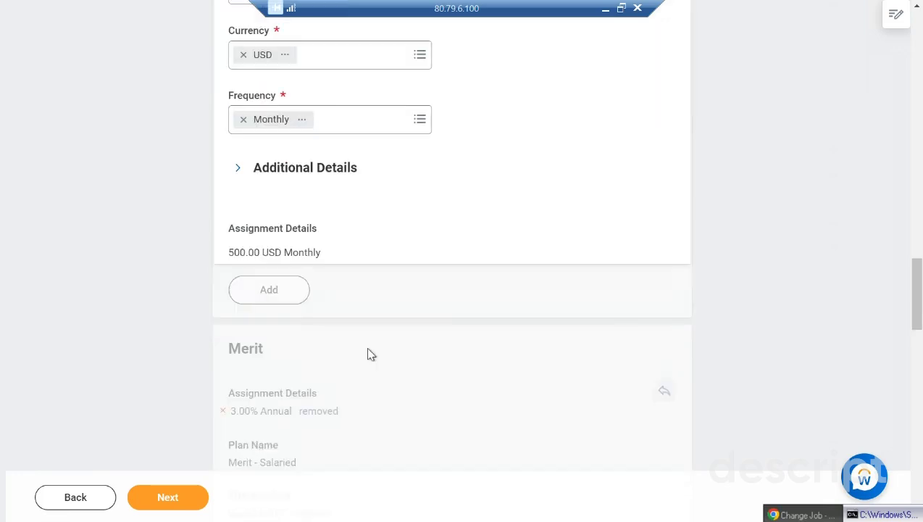
scroll(371, 354, "down", 10)
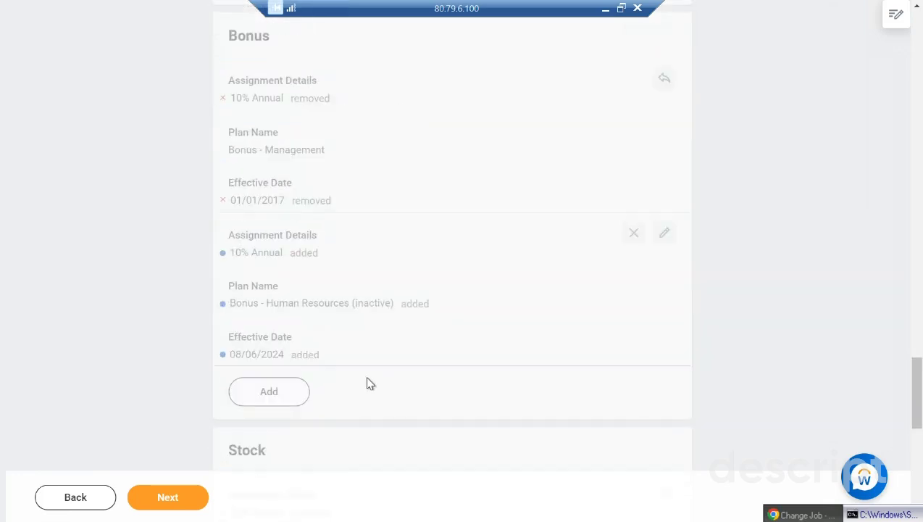
scroll(368, 382, "down", 5)
left_click(181, 504)
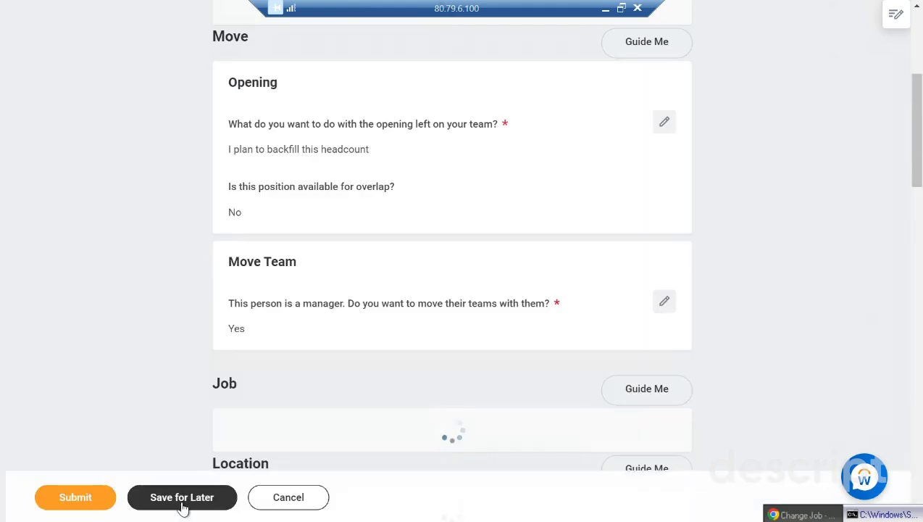
Step: Review the job change summary from the start details through the salary, and submit the promotion
scroll(411, 299, "down", 4)
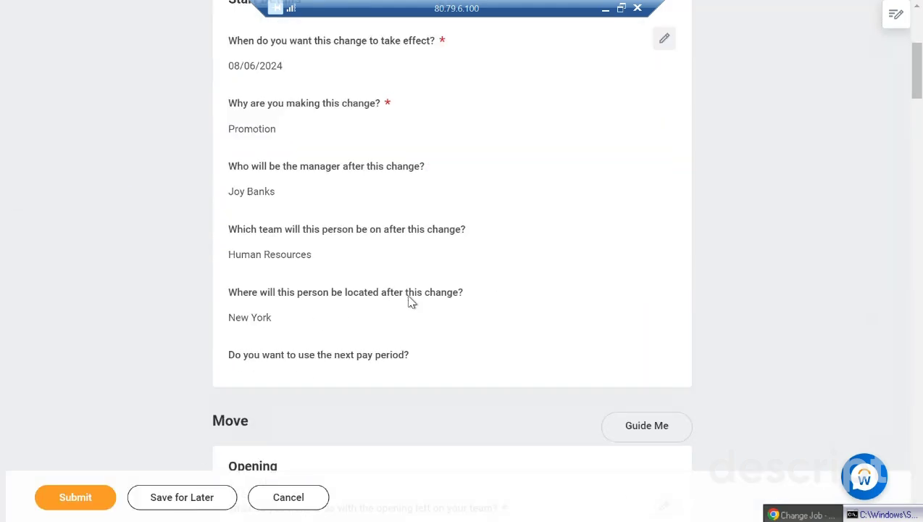
scroll(411, 299, "down", 4)
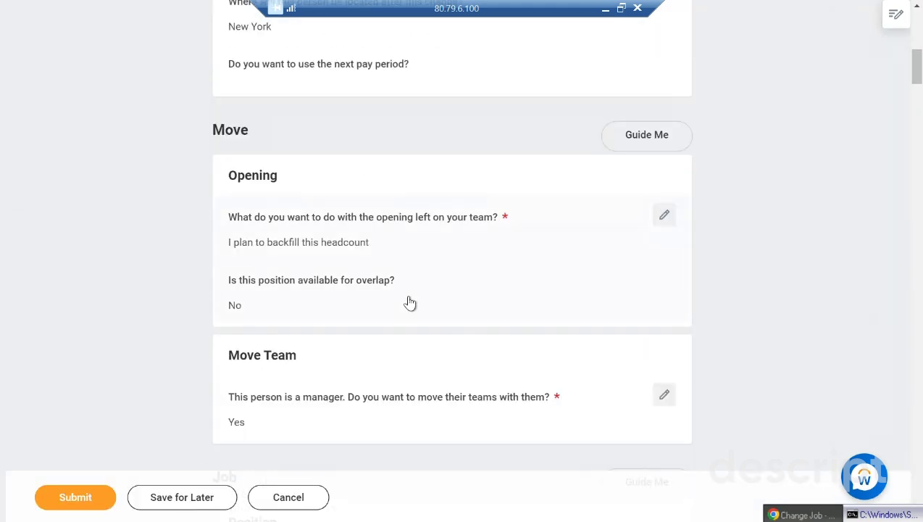
scroll(410, 303, "up", 5)
scroll(410, 302, "down", 6)
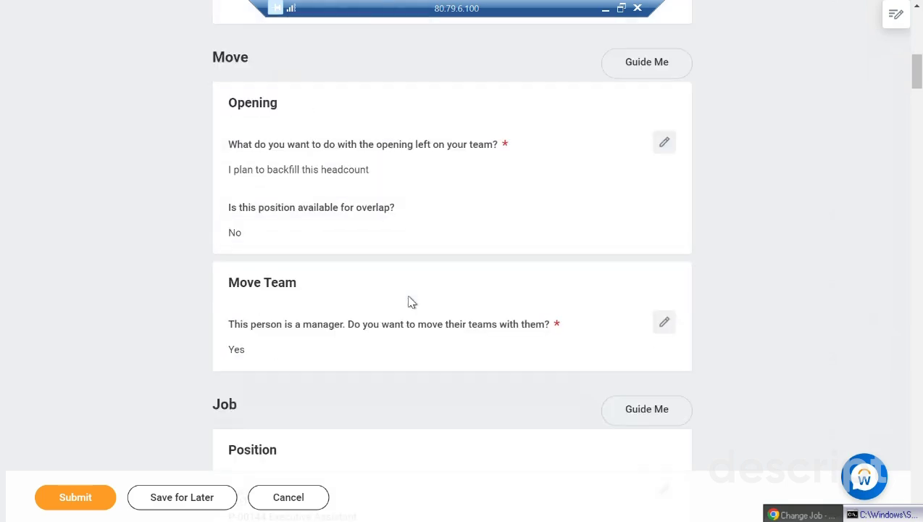
scroll(411, 302, "down", 8)
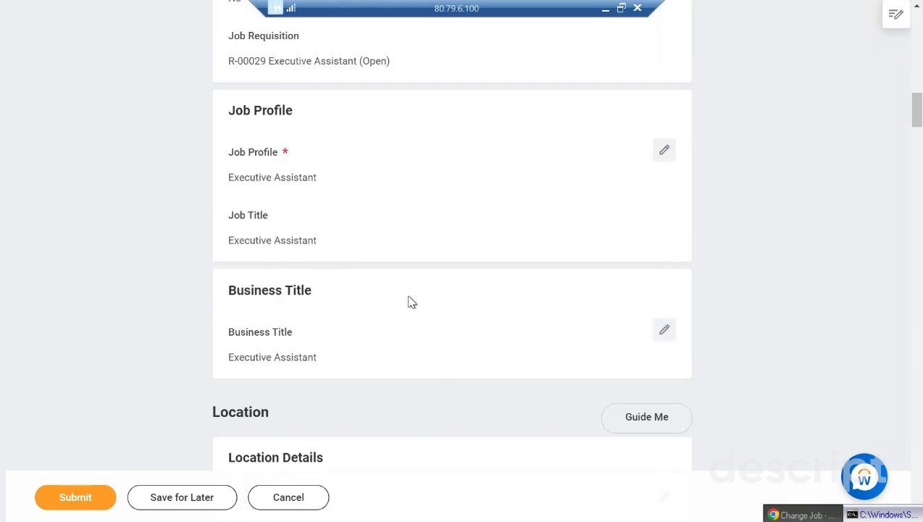
scroll(410, 303, "down", 18)
scroll(392, 347, "down", 17)
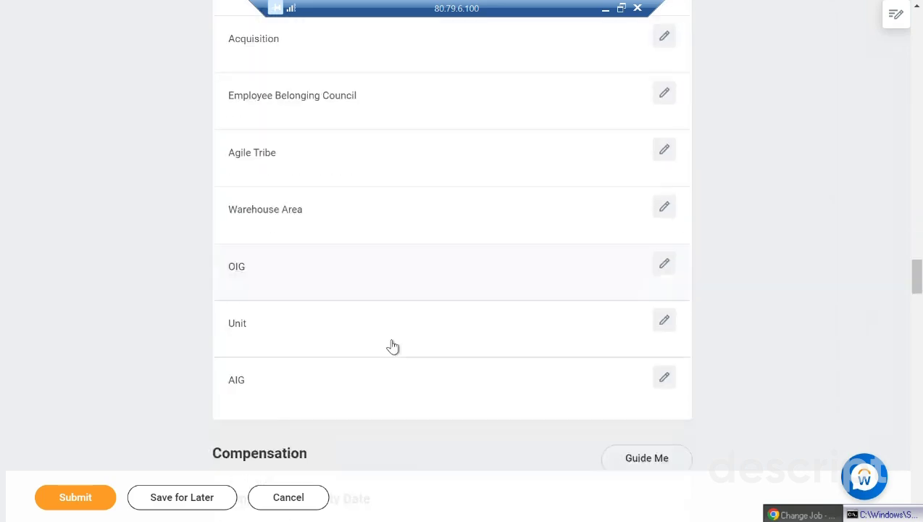
scroll(392, 347, "down", 3)
scroll(392, 347, "down", 12)
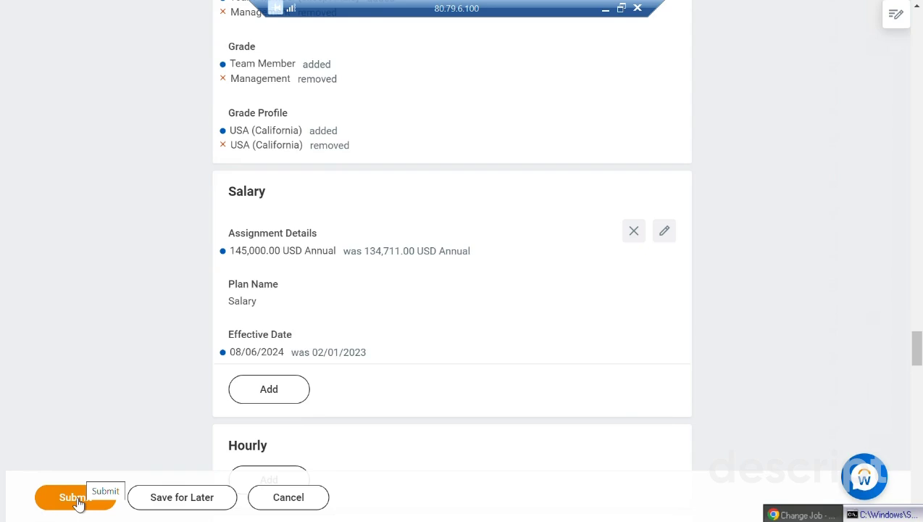
left_click(77, 500)
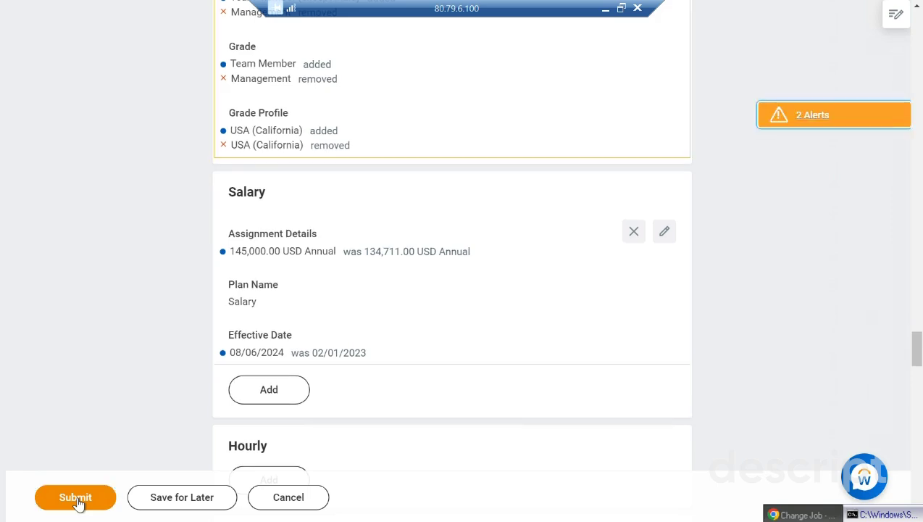
left_click(76, 499)
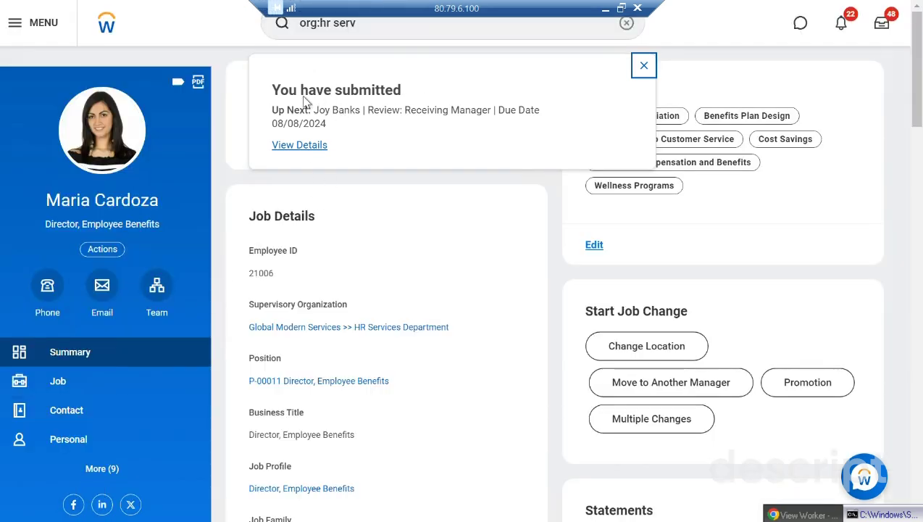
Step: View the submitted promotion's details and examine its process history and overall status
left_click(299, 145)
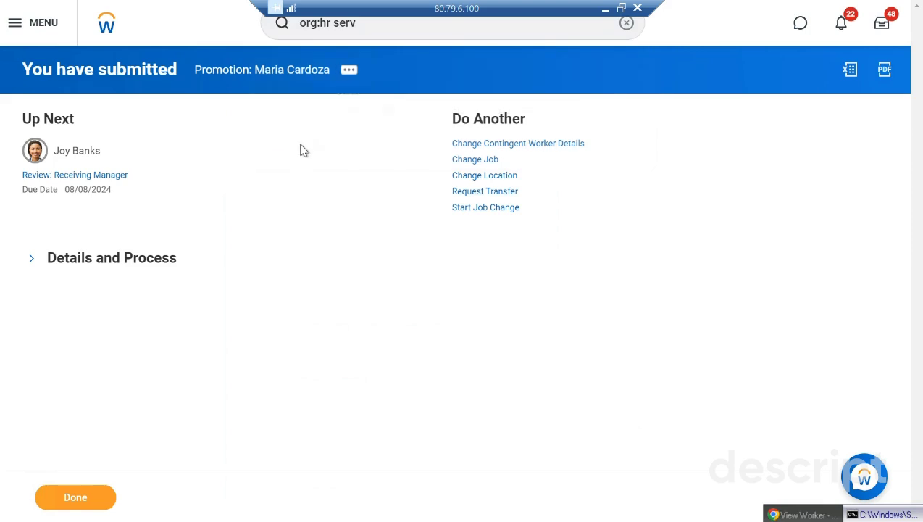
left_click(31, 261)
scroll(178, 361, "down", 2)
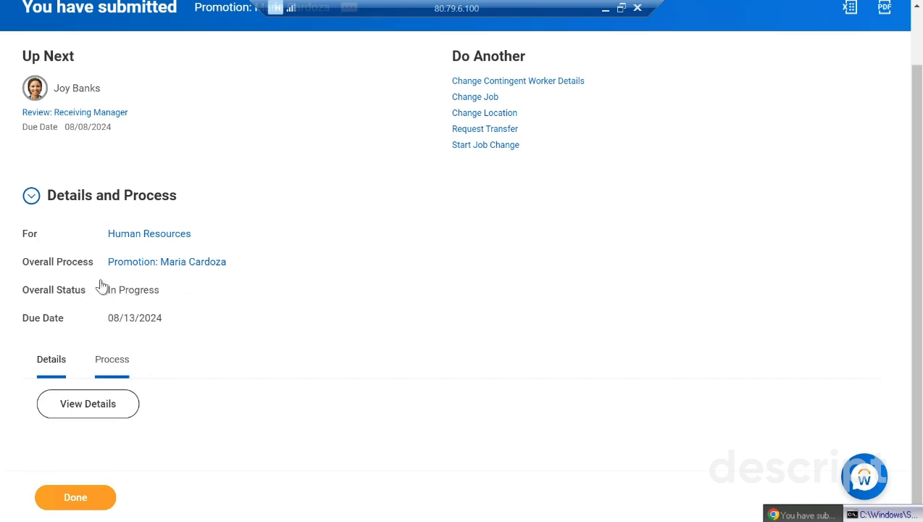
left_click(115, 363)
scroll(267, 392, "down", 3)
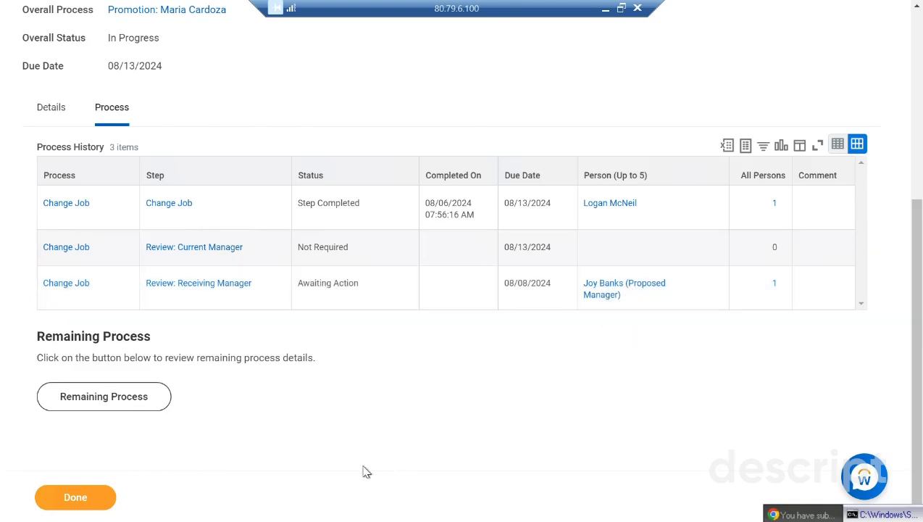
scroll(365, 470, "up", 4)
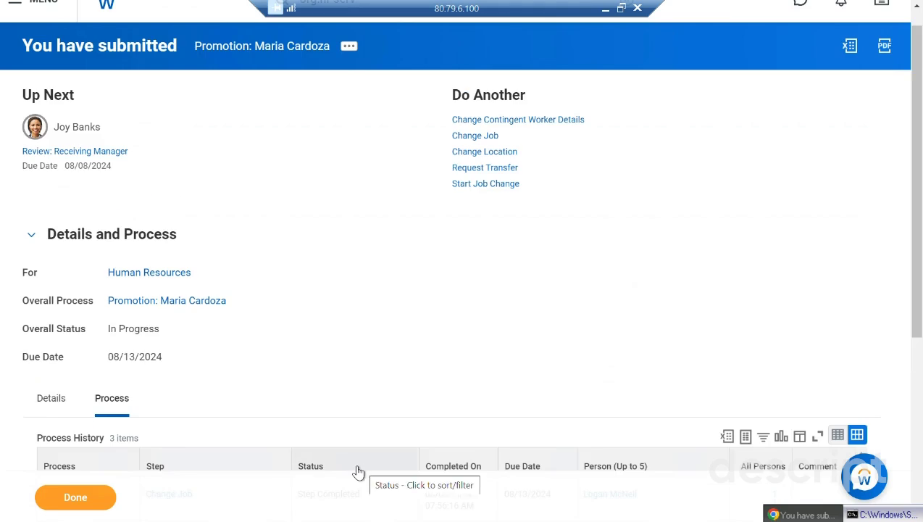
left_click(63, 407)
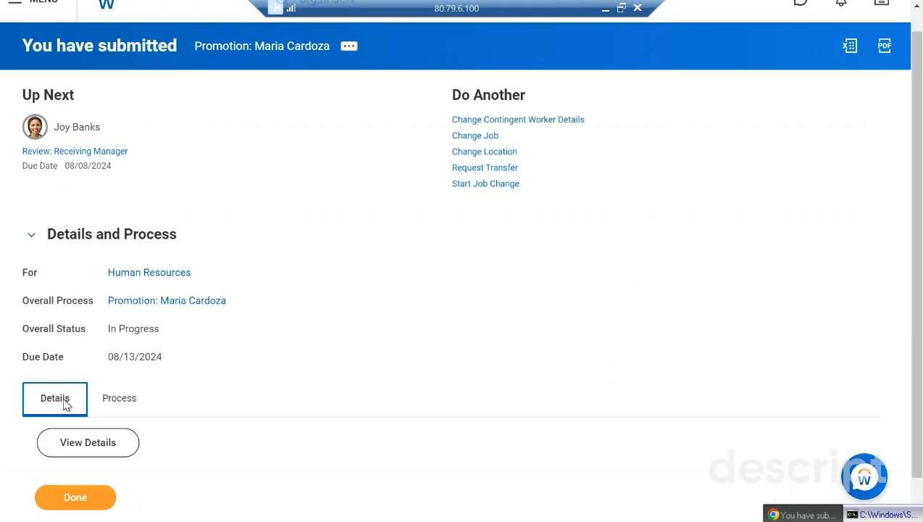
Step: Open the Human Resources organization from the submission and examine its members and organization details
left_click(161, 273)
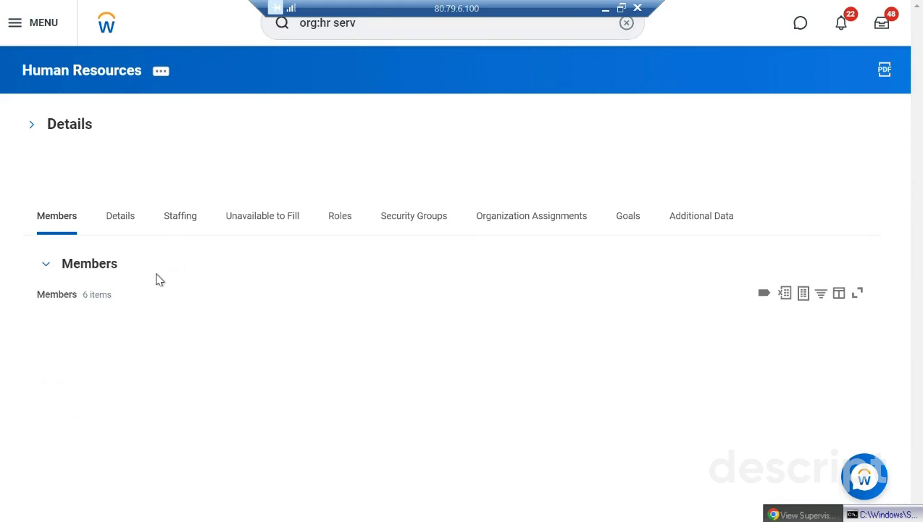
scroll(72, 419, "down", 2)
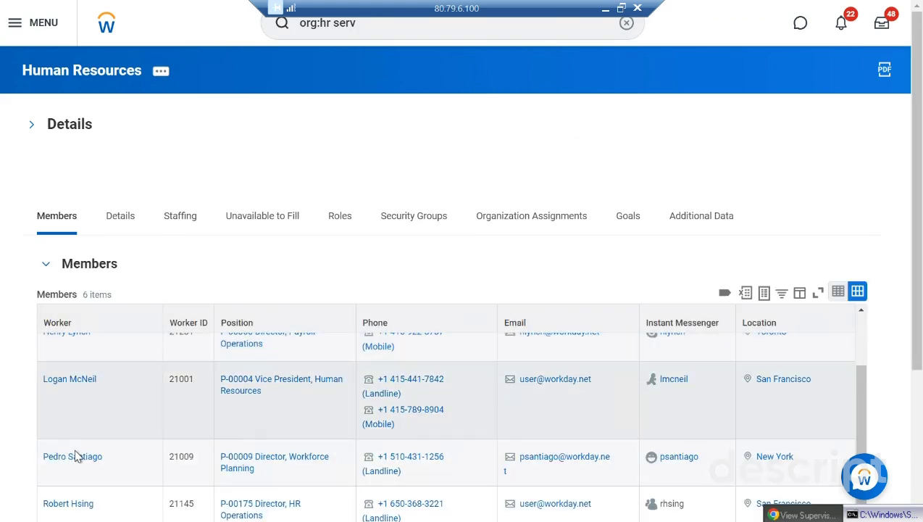
scroll(76, 454, "down", 3)
scroll(94, 344, "up", 2)
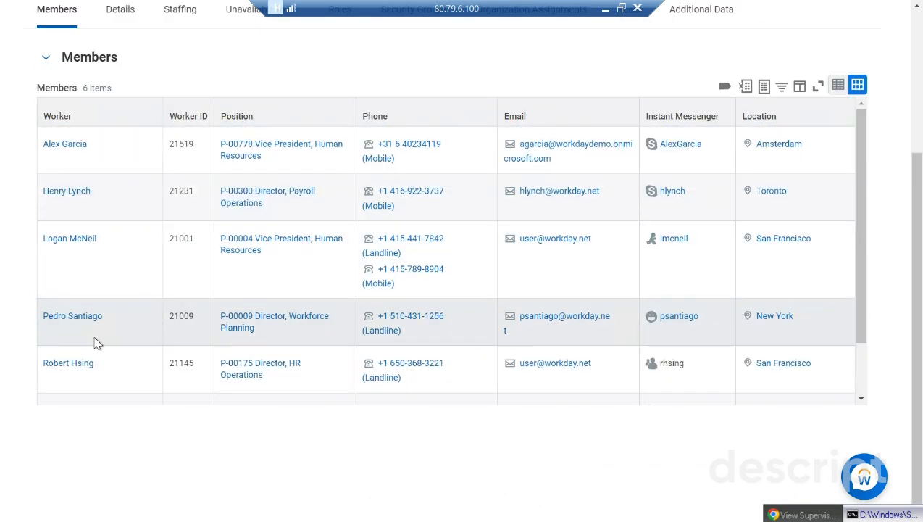
scroll(92, 319, "up", 3)
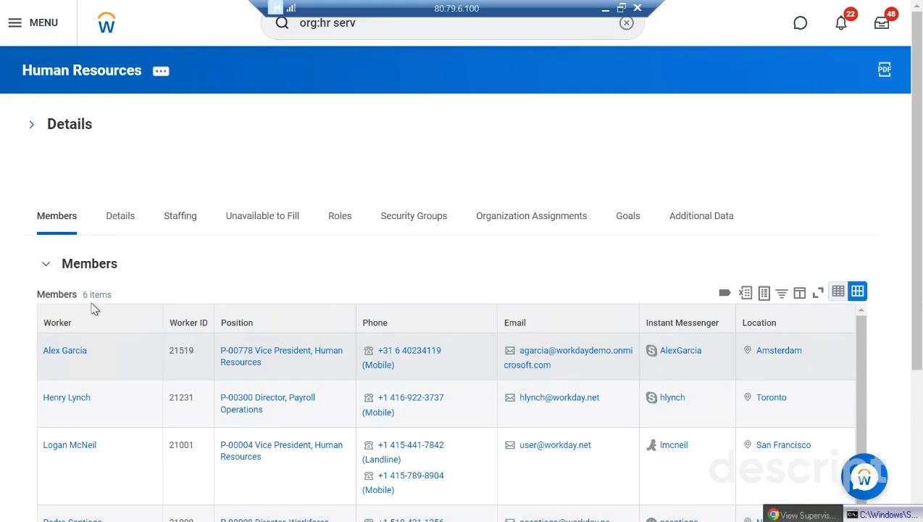
left_click(127, 227)
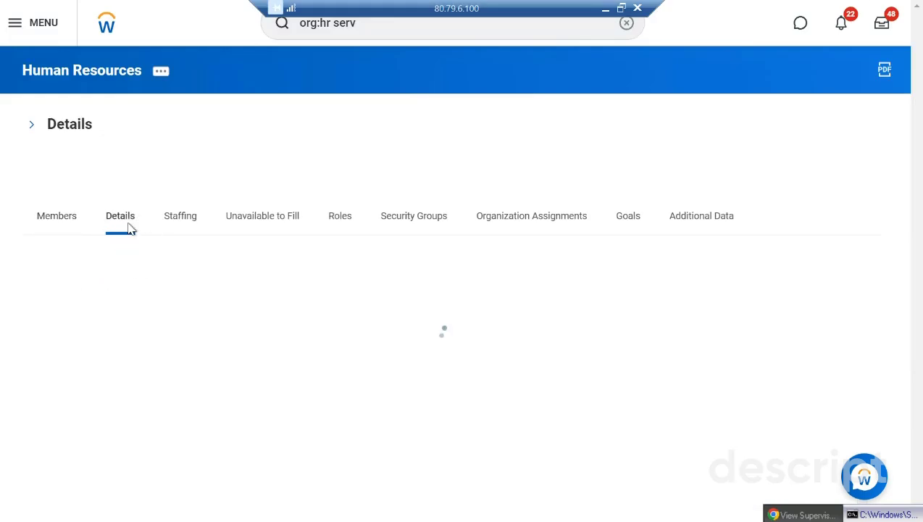
Step: Search again for org:hr serv and open the promoted director's profile from the HR Services Department members
left_click(396, 27)
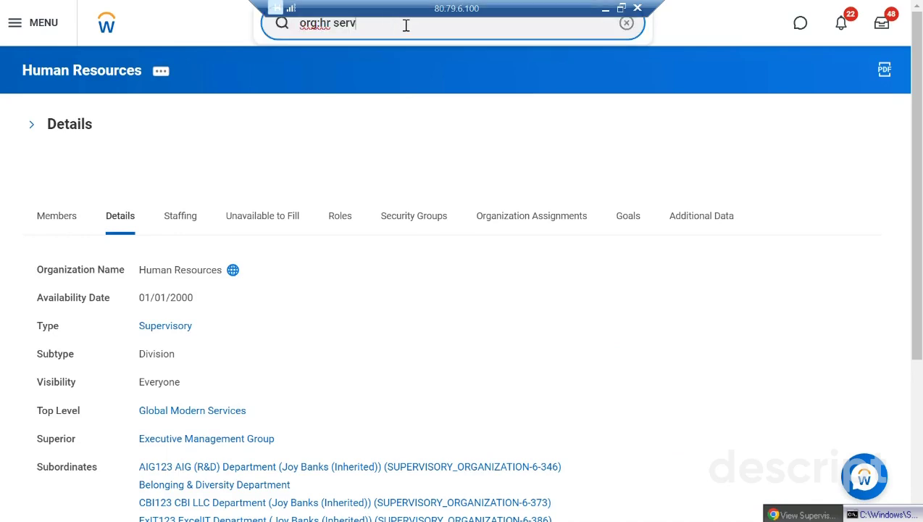
key("Return")
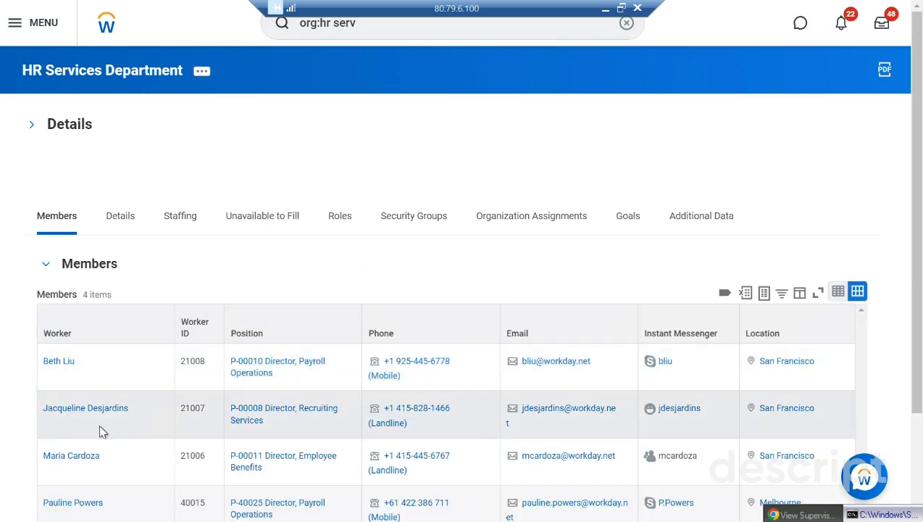
scroll(98, 423, "down", 2)
left_click(64, 334)
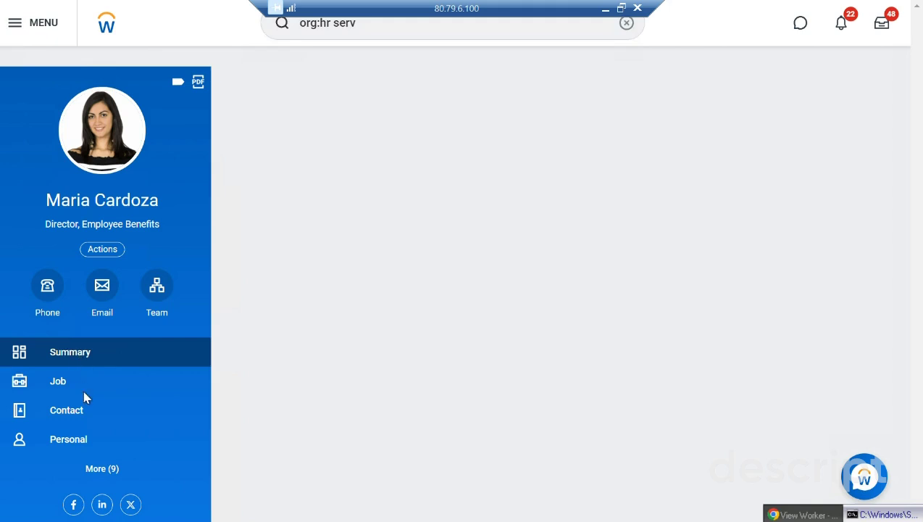
Step: Open the worker history in the director's job information and check the promotion entry's effective date, status and assignee
left_click(84, 396)
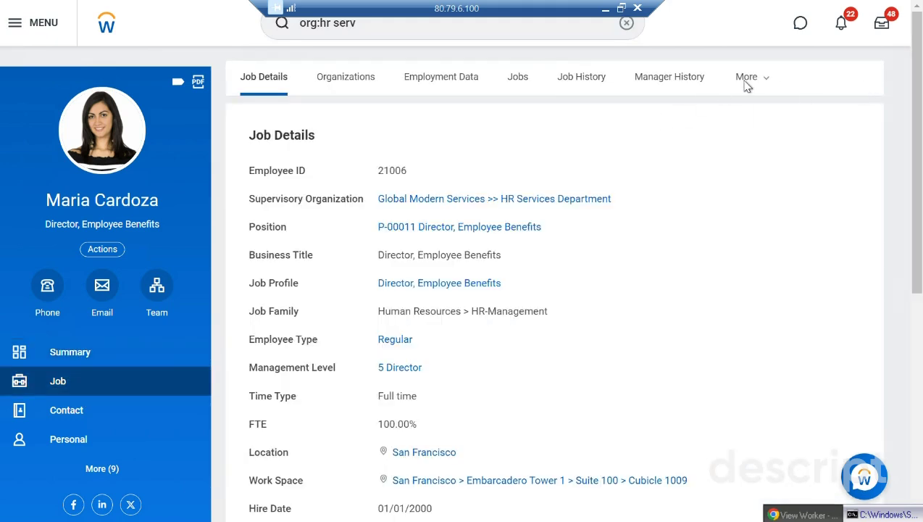
left_click(748, 81)
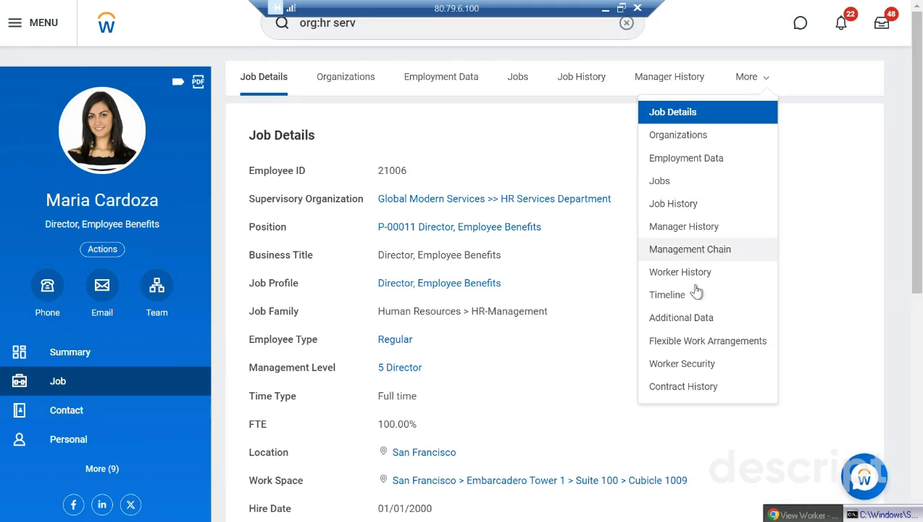
left_click(694, 276)
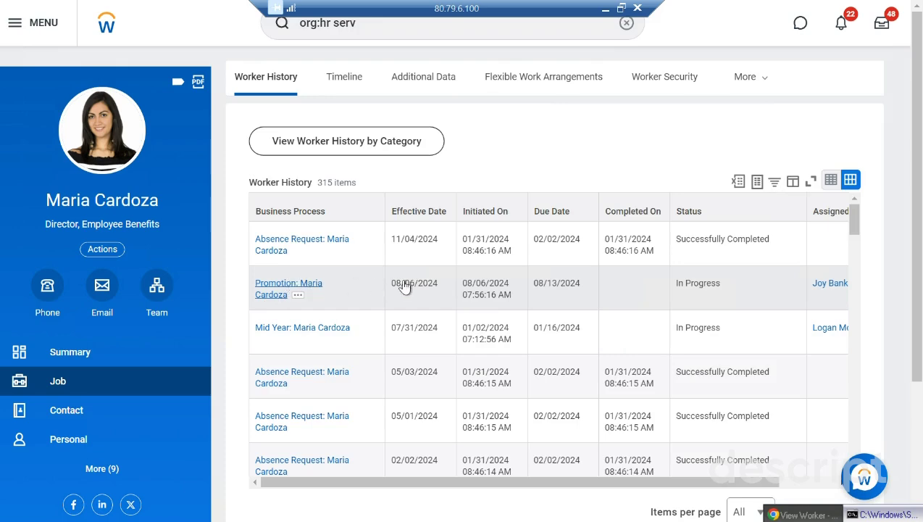
left_click_drag(396, 288, 437, 289)
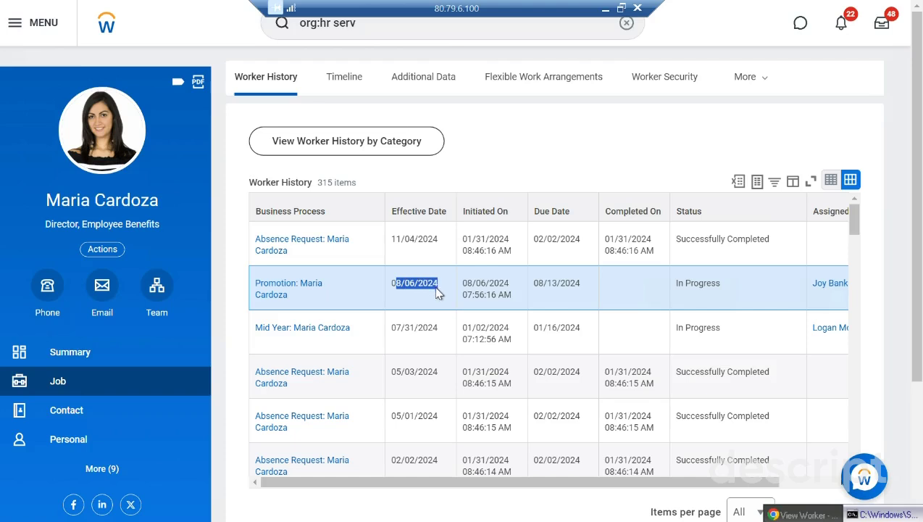
left_click_drag(408, 484, 519, 484)
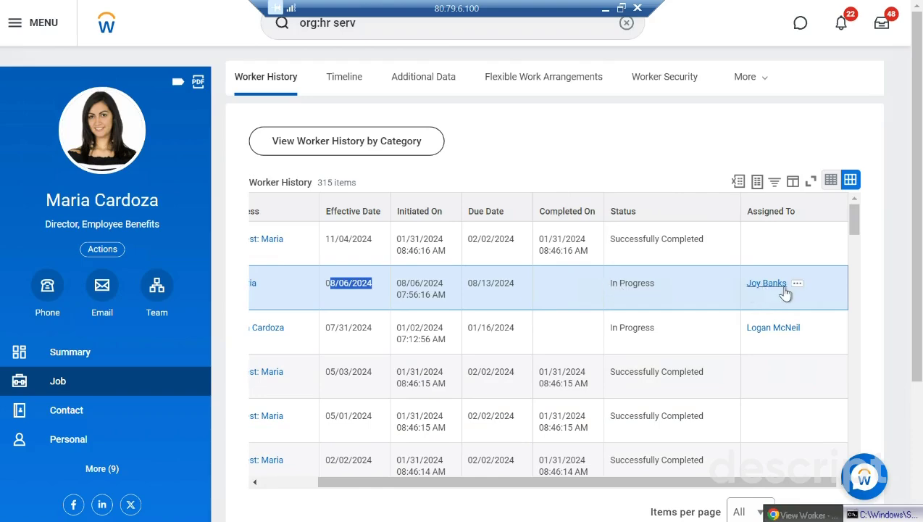
left_click_drag(367, 486, 268, 499)
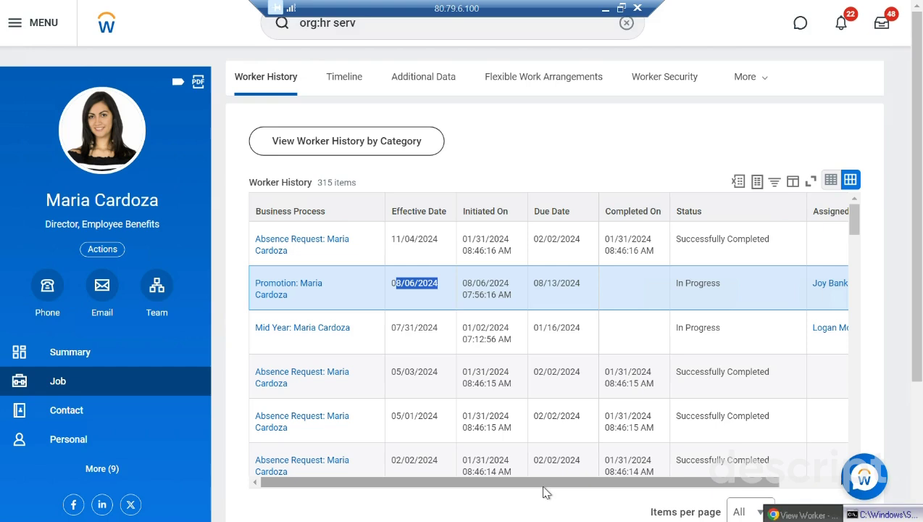
left_click_drag(558, 485, 507, 496)
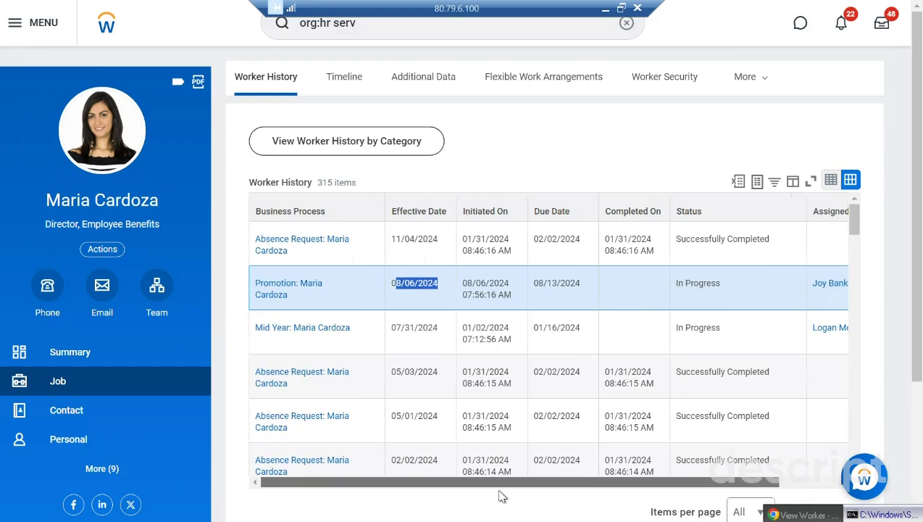
mouse_move(278, 297)
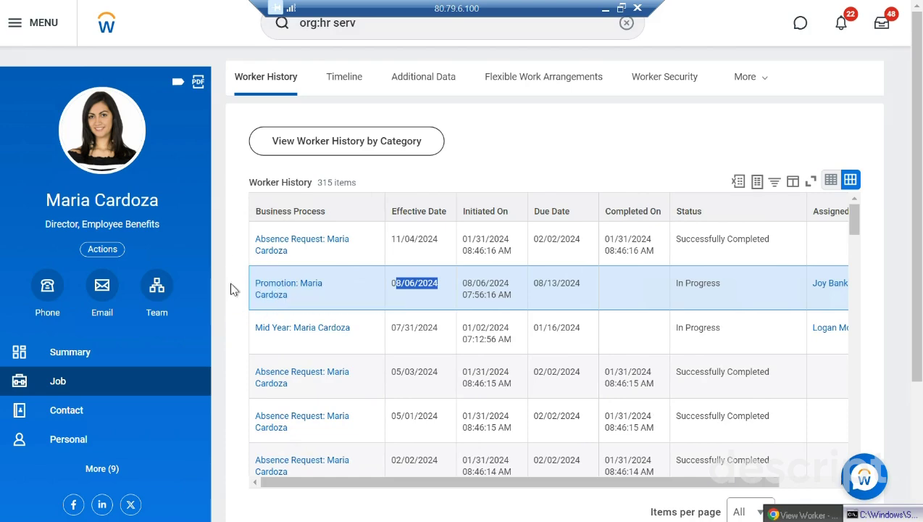